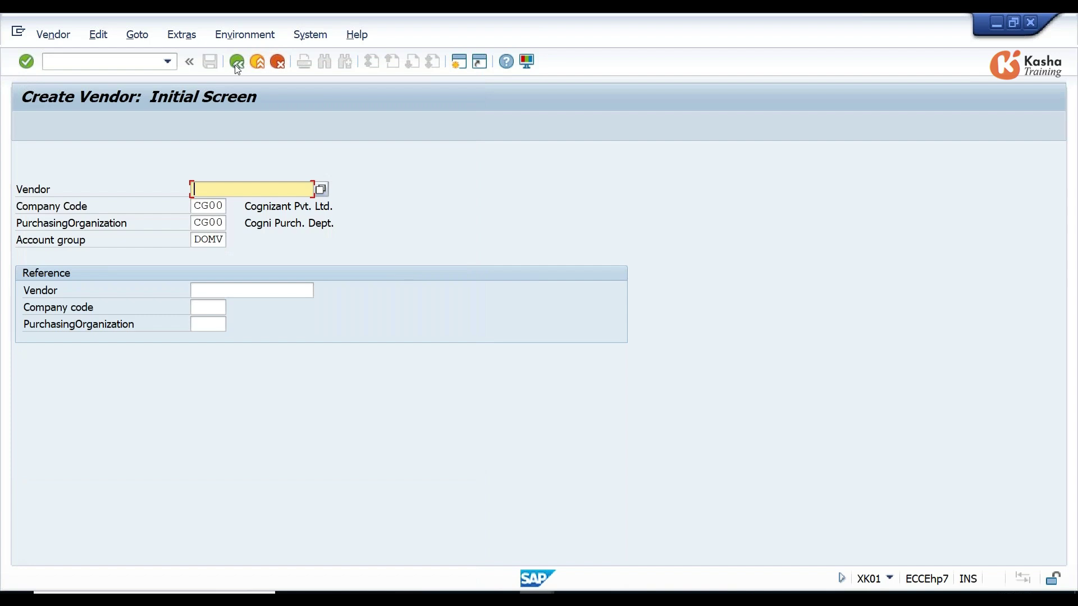
- Open the Change Vendor transaction XK02 and clear the vendor number from the initial screen
{"action": "type", "text": "XK02"}
{"action": "key", "text": "Return"}
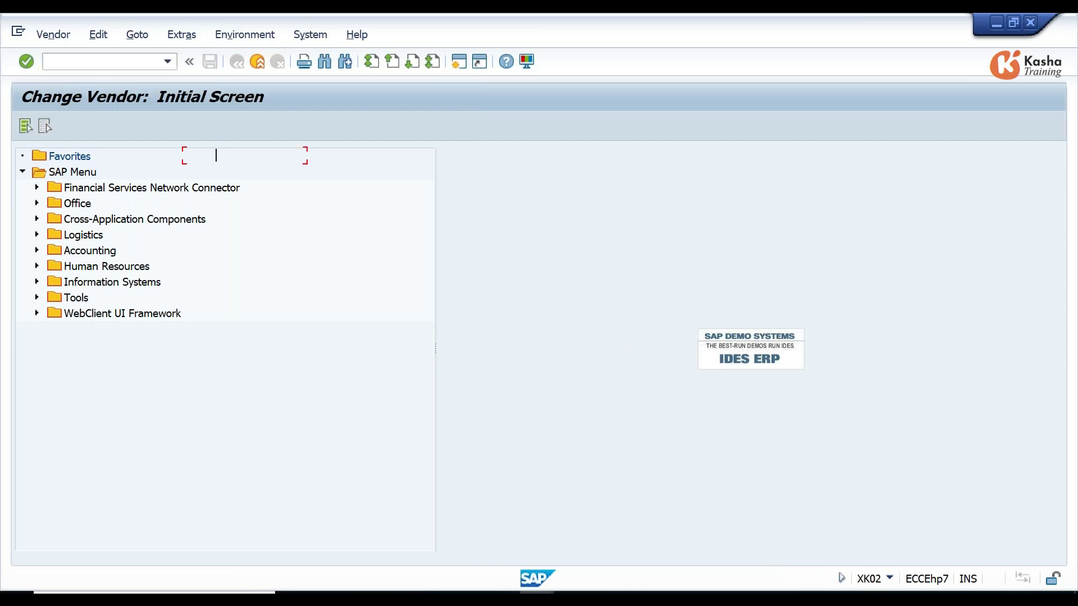
{"action": "key", "text": "BackSpace"}
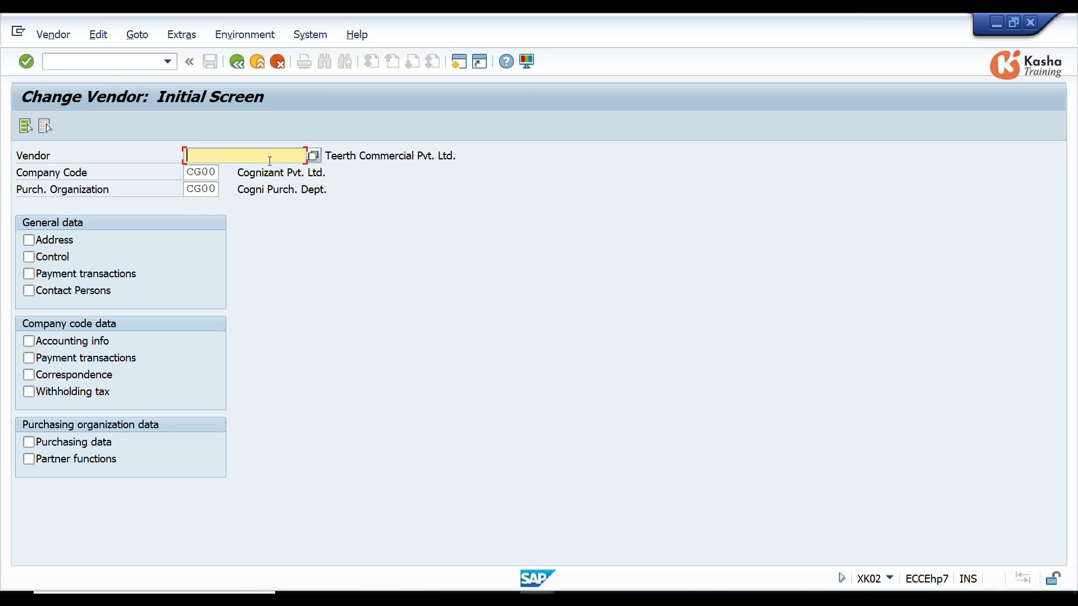
- Find the vendor through the Vendors: Purchasing search for purchasing organization CG00 and choose Teerth Commercial Pvt. Ltd
{"action": "left_click", "coordinate": [315, 154]}
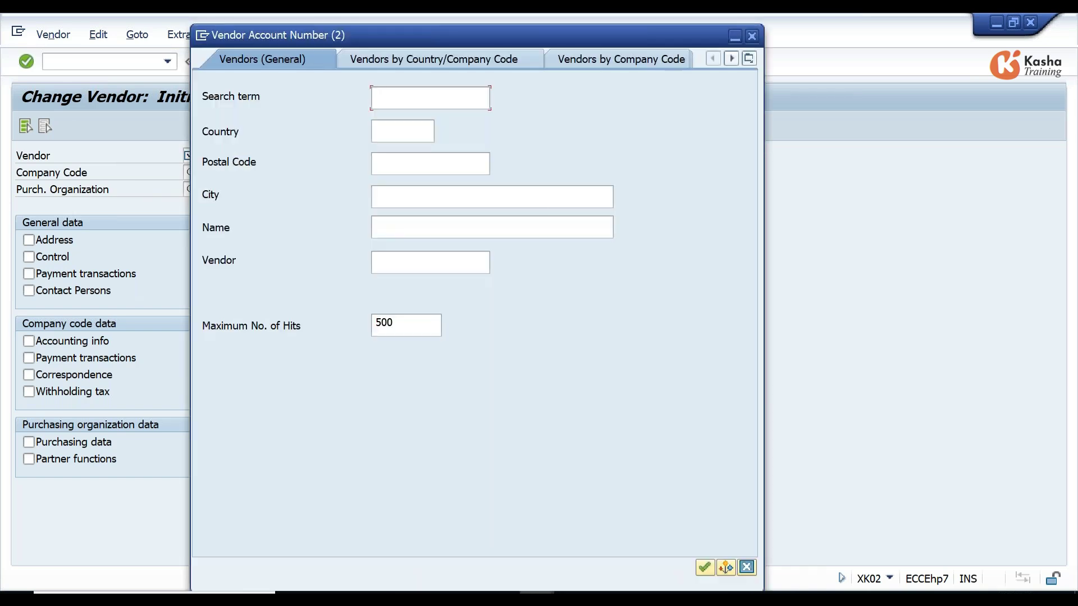
{"action": "left_click", "coordinate": [750, 59]}
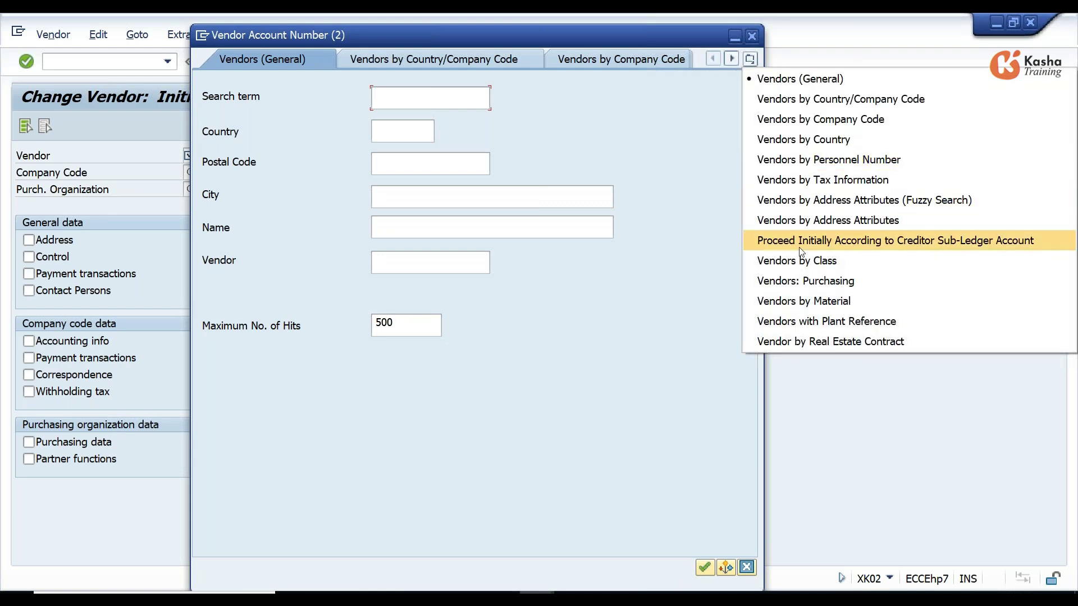
{"action": "left_click", "coordinate": [802, 282]}
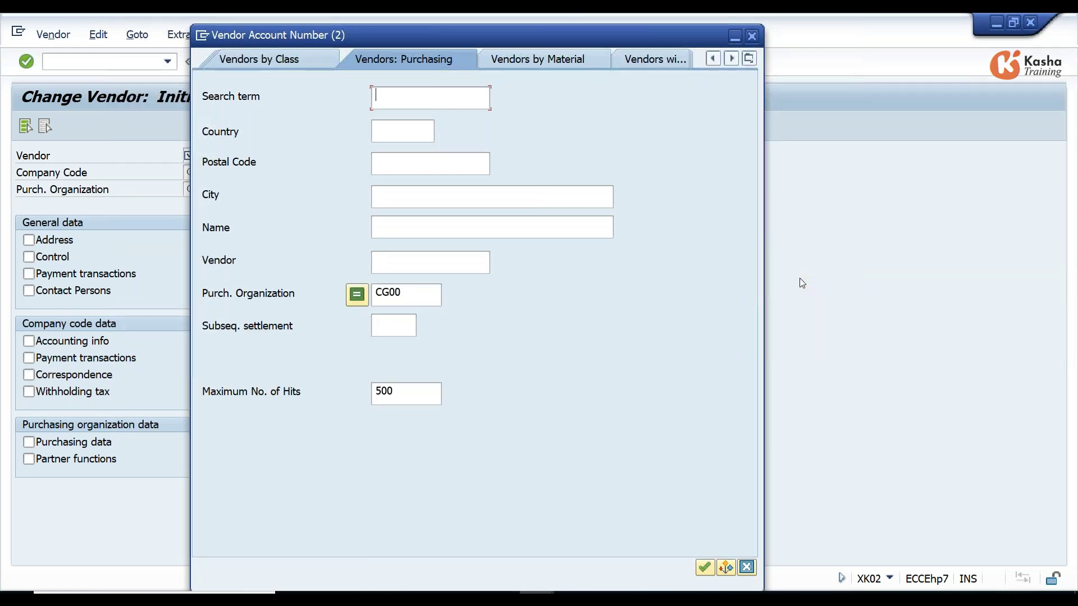
{"action": "left_click", "coordinate": [408, 289]}
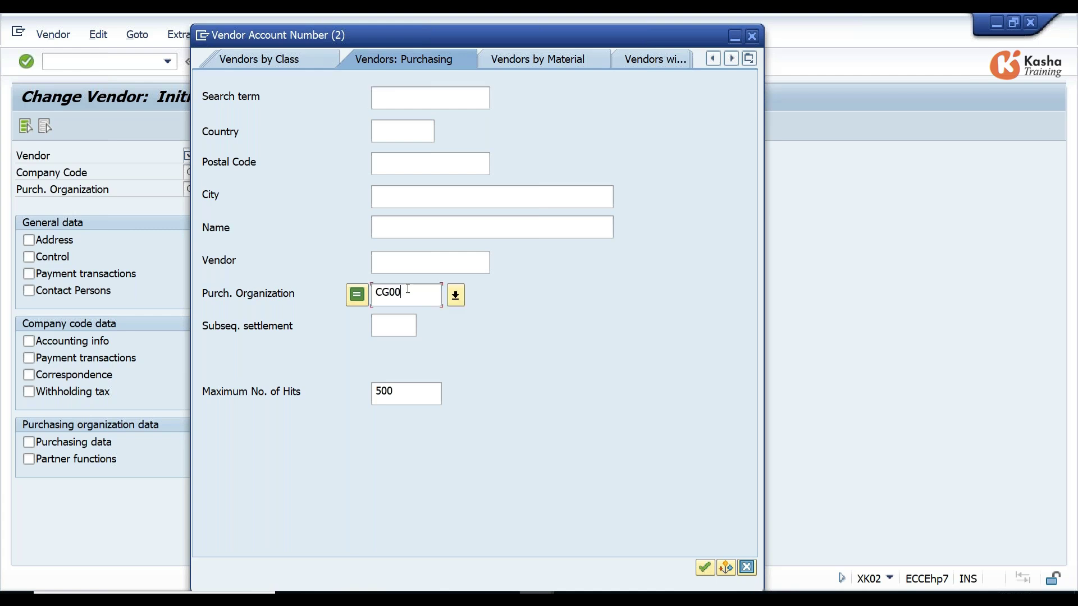
{"action": "left_click", "coordinate": [704, 568]}
{"action": "left_click", "coordinate": [705, 567]}
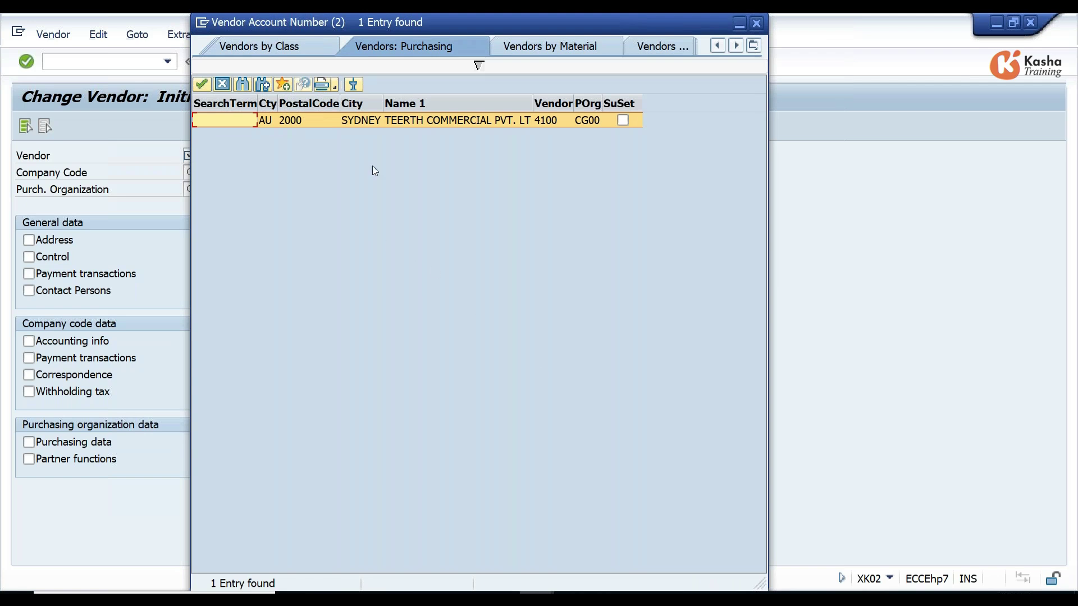
{"action": "left_click", "coordinate": [368, 118]}
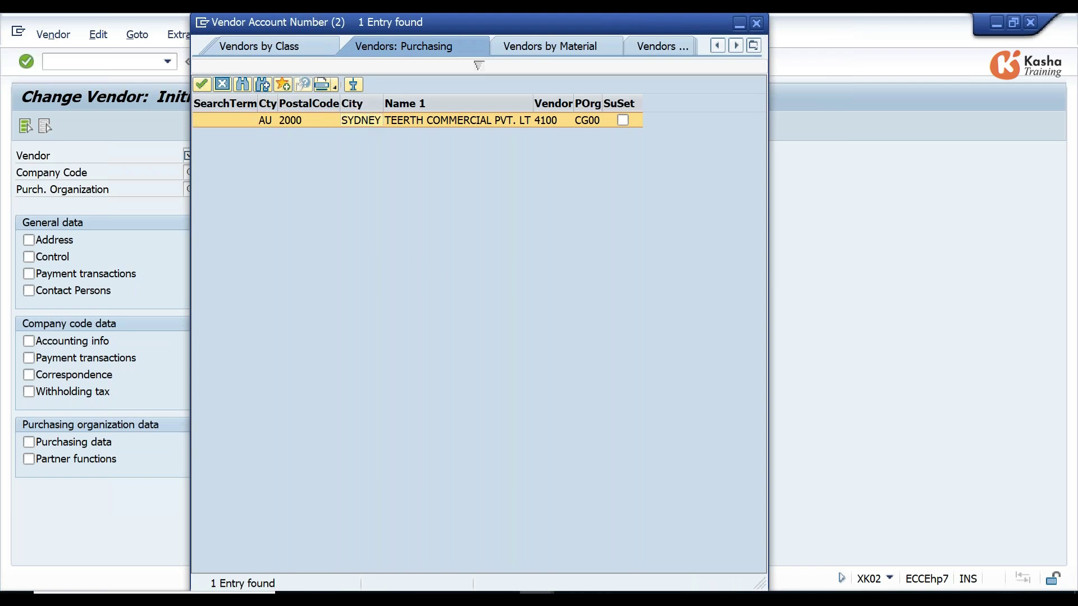
{"action": "double_click", "coordinate": [368, 118]}
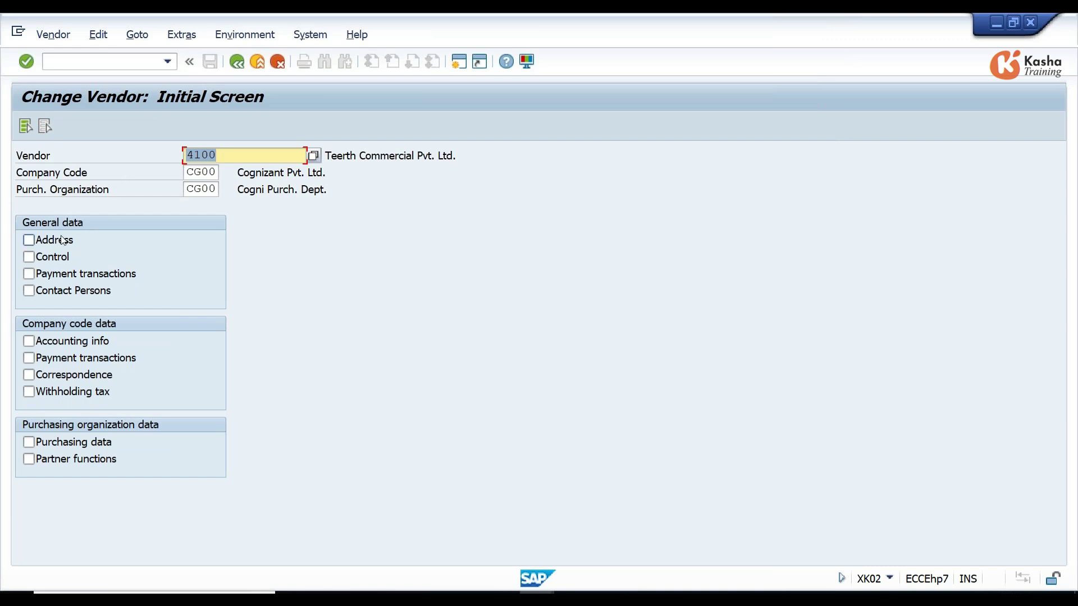
- Select only the Address, Accounting info and Purchasing data views for the vendor change
{"action": "left_click", "coordinate": [26, 130]}
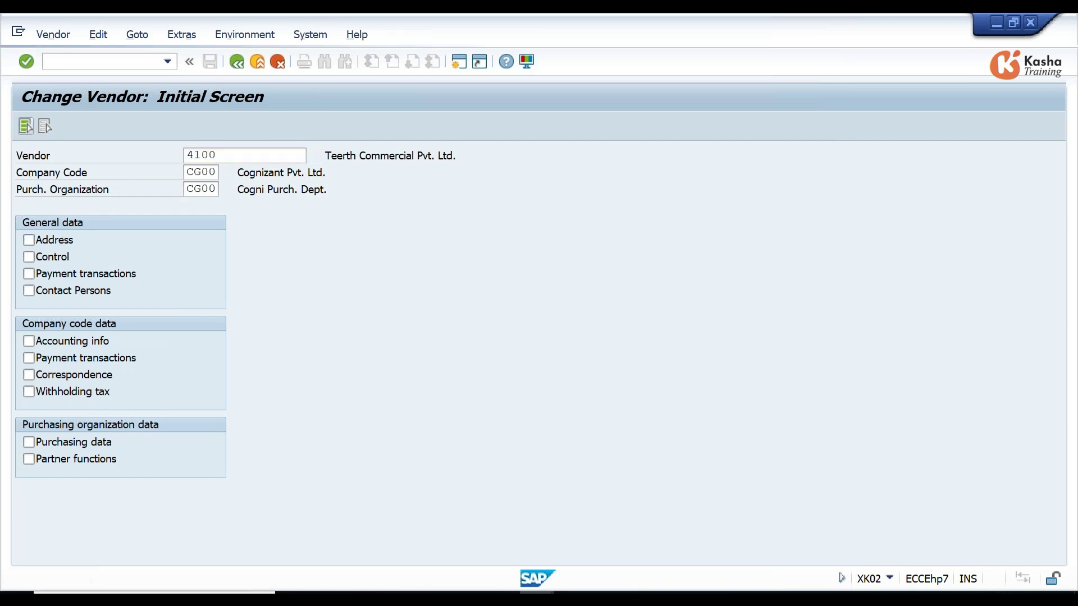
{"action": "left_click", "coordinate": [44, 127]}
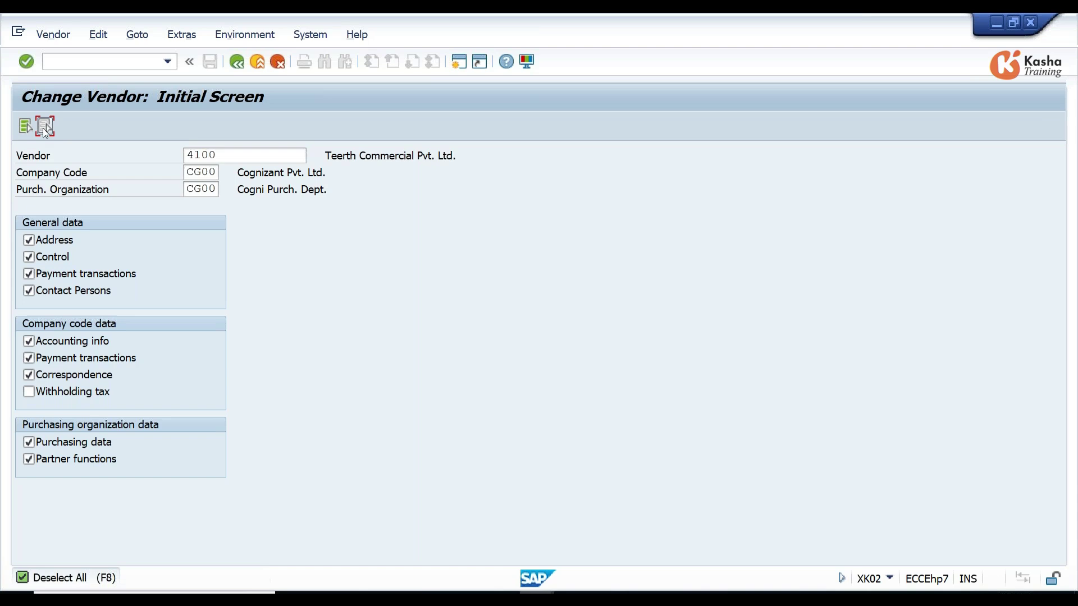
{"action": "left_click", "coordinate": [29, 241]}
{"action": "left_click", "coordinate": [29, 342]}
{"action": "left_click", "coordinate": [28, 442]}
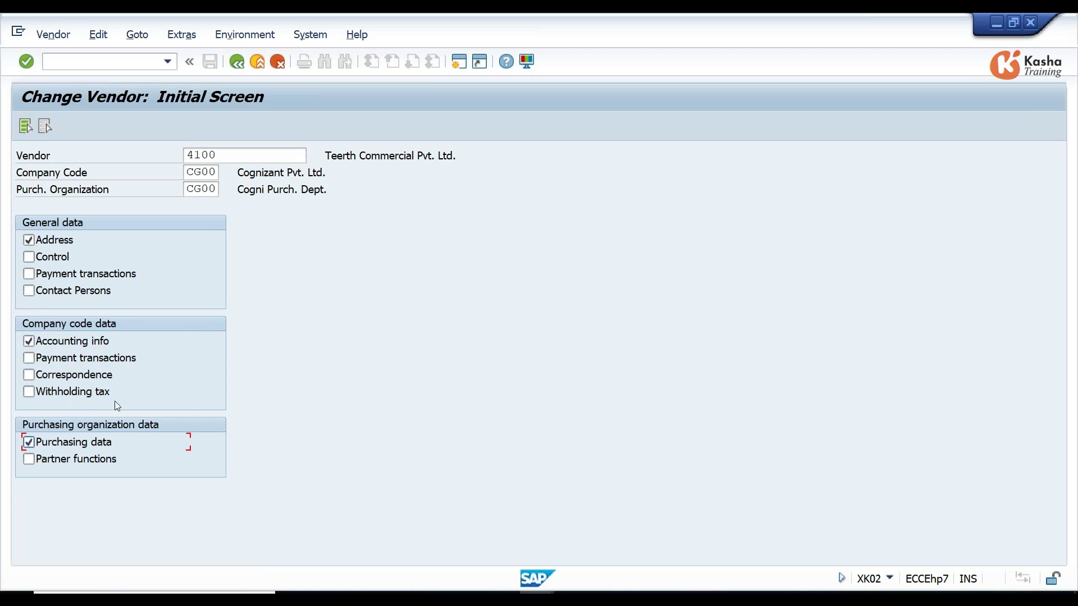
- Go through the vendor's address, accounting information and purchasing data screens and return to the initial screen
{"action": "key", "text": "Return"}
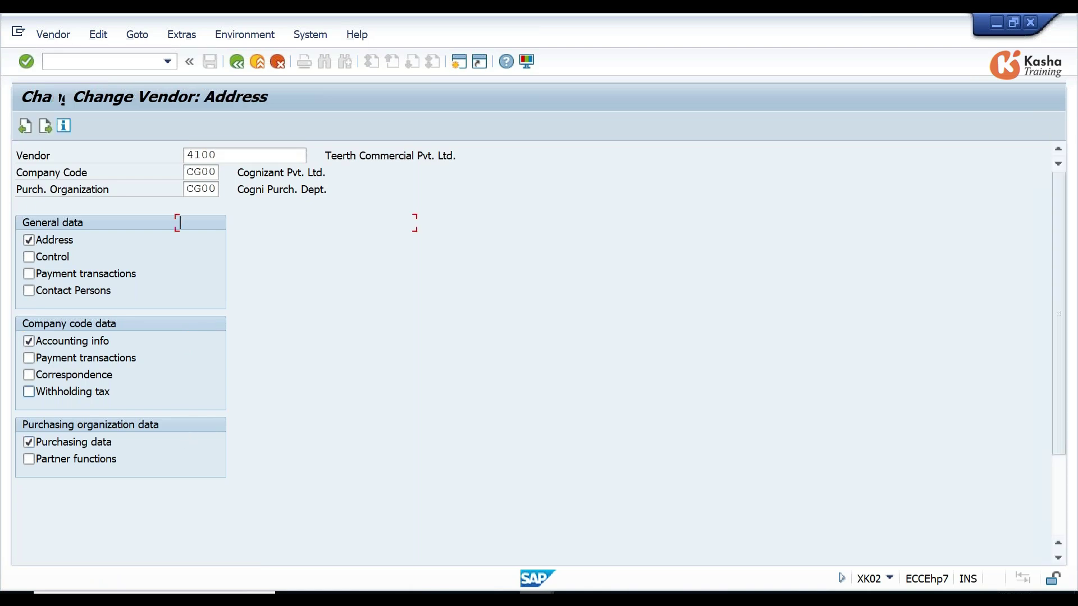
{"action": "key", "text": "Return"}
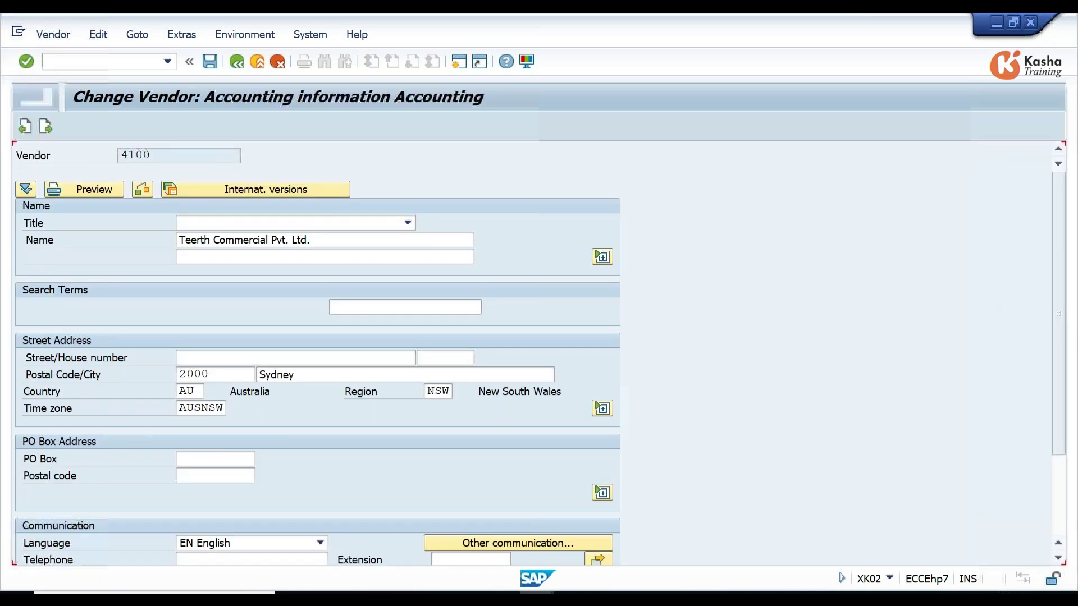
{"action": "key", "text": "Return"}
{"action": "key", "text": "Return"}
{"action": "key", "text": "Return"}
{"action": "key", "text": "Return"}
{"action": "key", "text": "Tab"}
{"action": "key", "text": "Tab"}
{"action": "key", "text": "Return"}
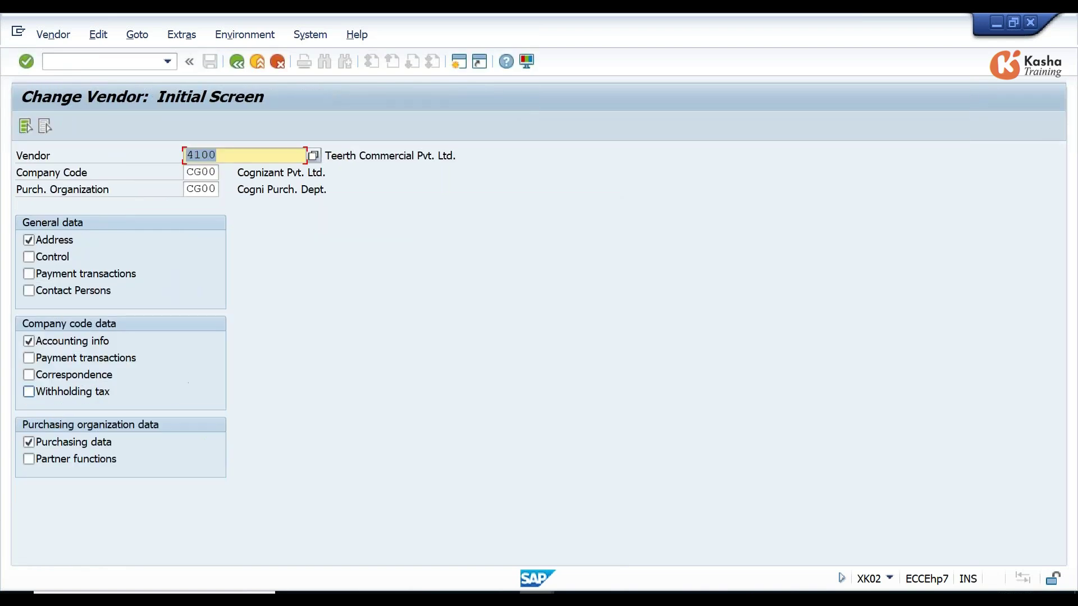
- Add the vendor's street name and house number to the address, save the change and leave the Change Vendor transaction
{"action": "key", "text": "Return"}
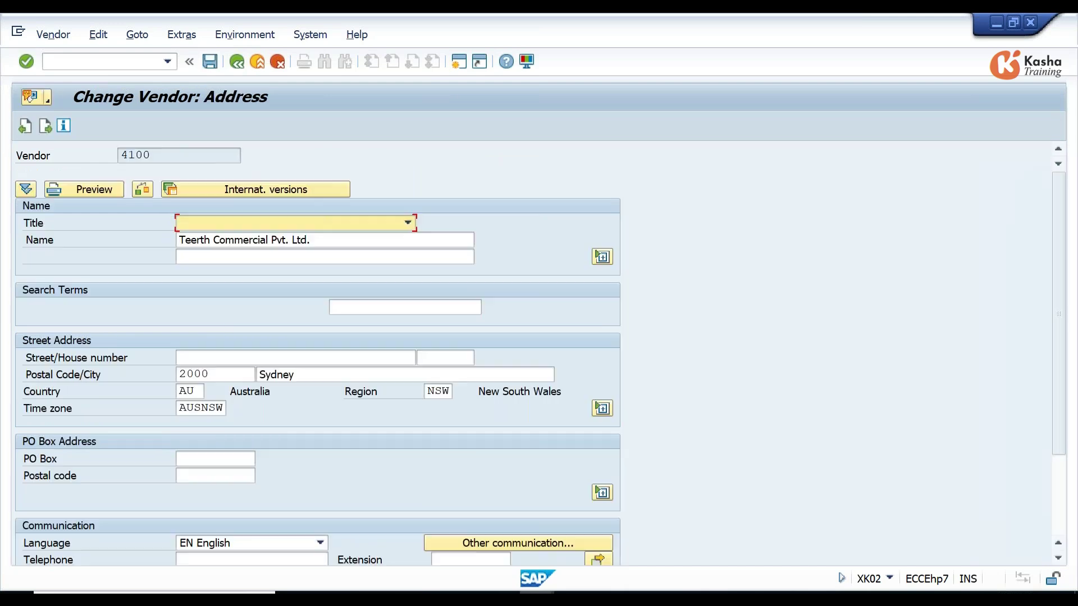
{"action": "left_click", "coordinate": [244, 358]}
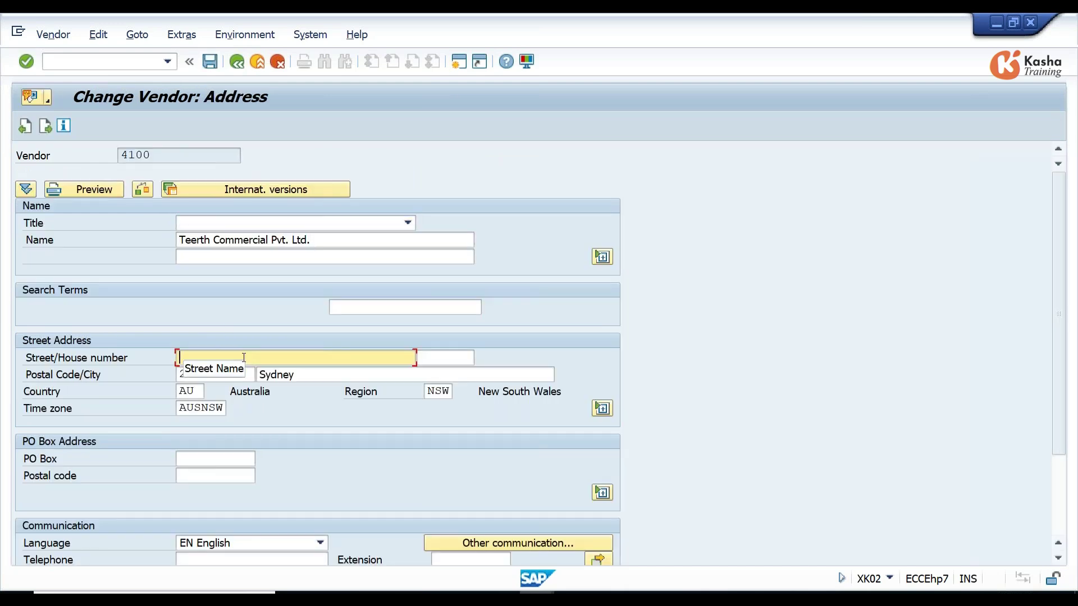
{"action": "type", "text": "ORA"}
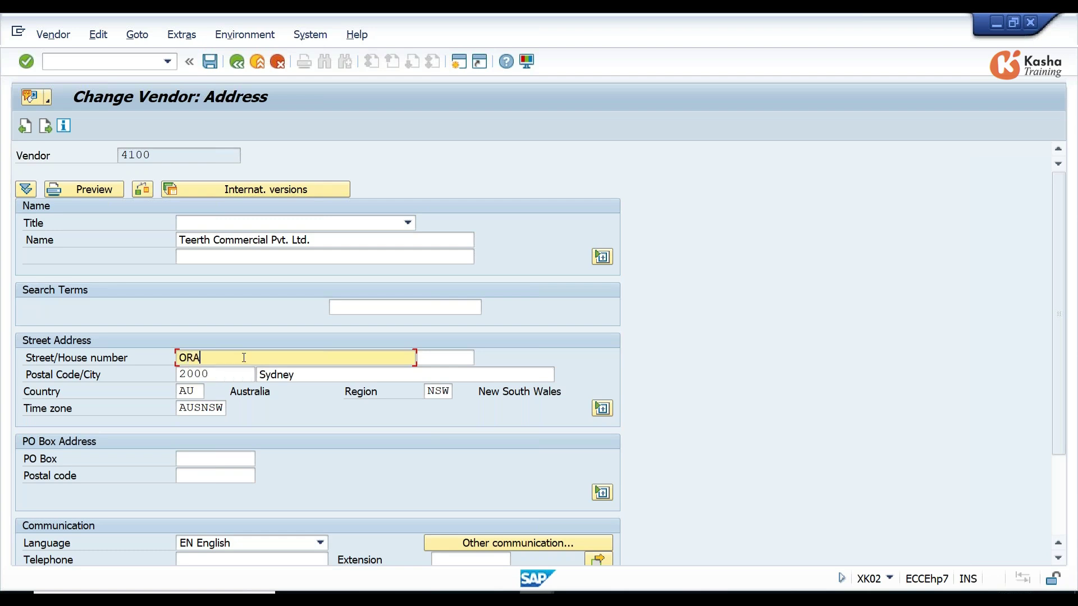
{"action": "type", "text": "NGE"}
{"action": "key", "text": "Tab"}
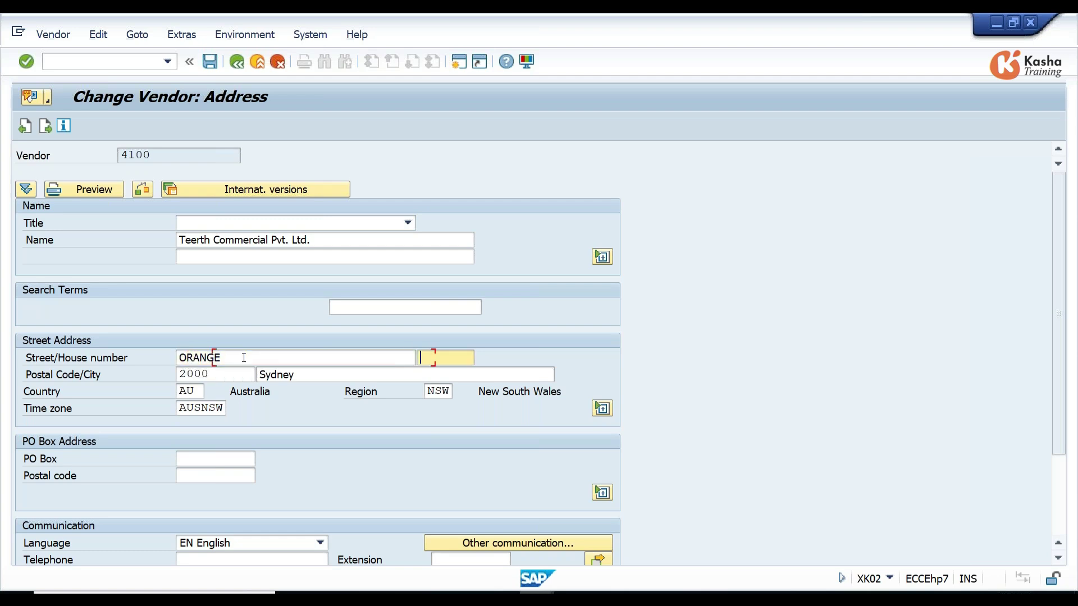
{"action": "type", "text": "2200"}
{"action": "key", "text": "Return"}
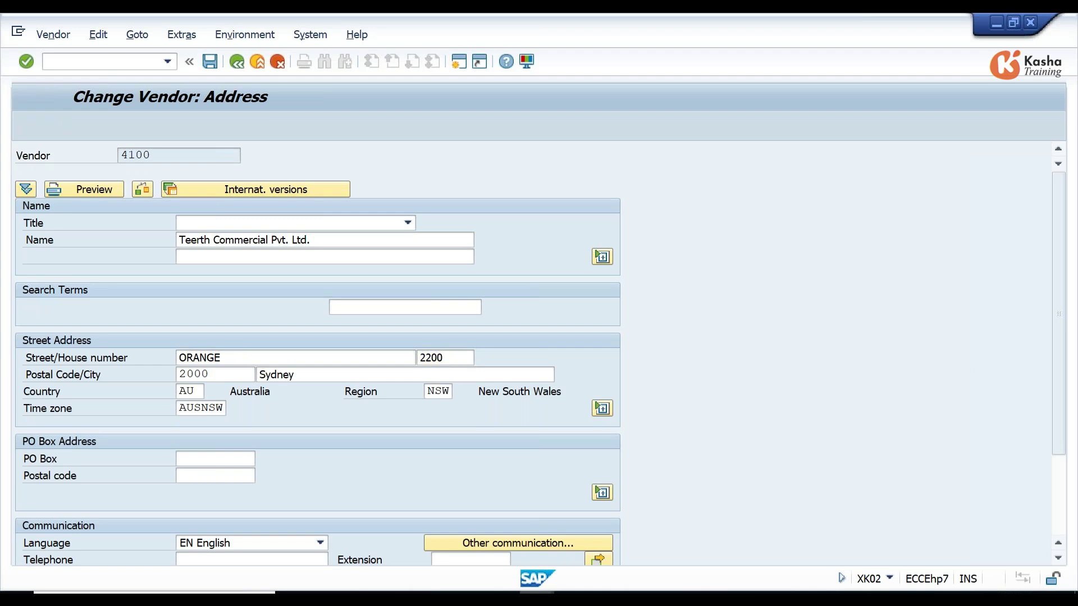
{"action": "left_click", "coordinate": [207, 64]}
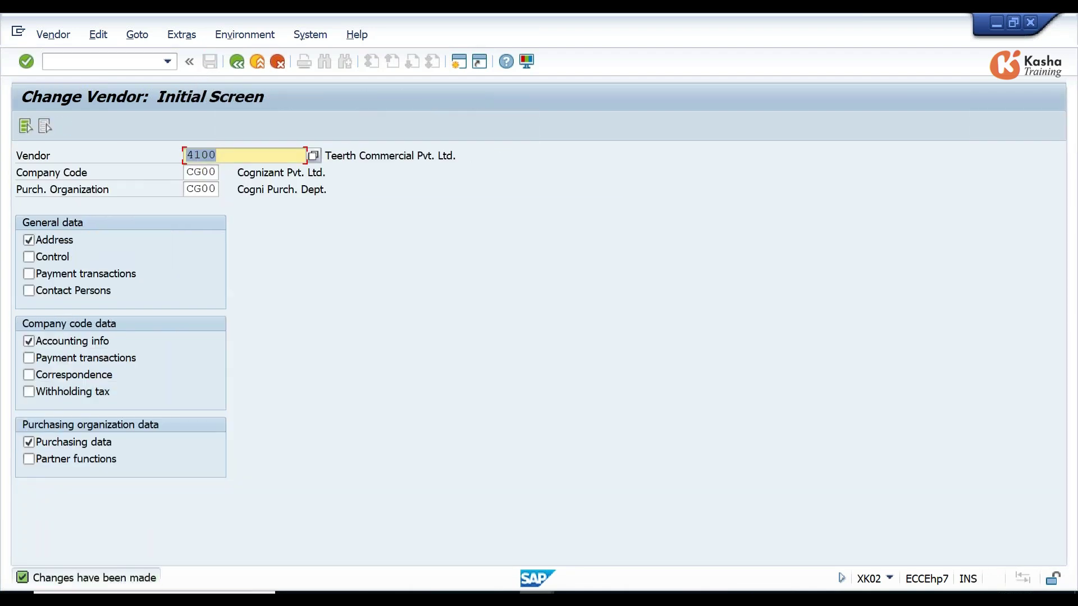
{"action": "left_click", "coordinate": [237, 62]}
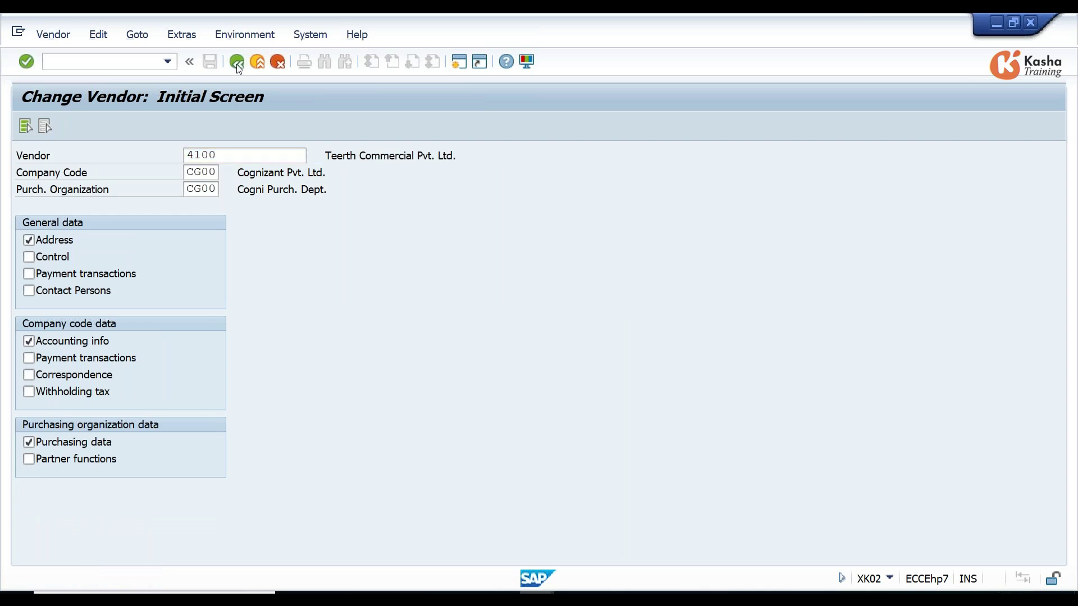
- Display the vendor with transaction XK03, review its address, accounting and purchasing screens, and exit the transaction
{"action": "type", "text": "XK03"}
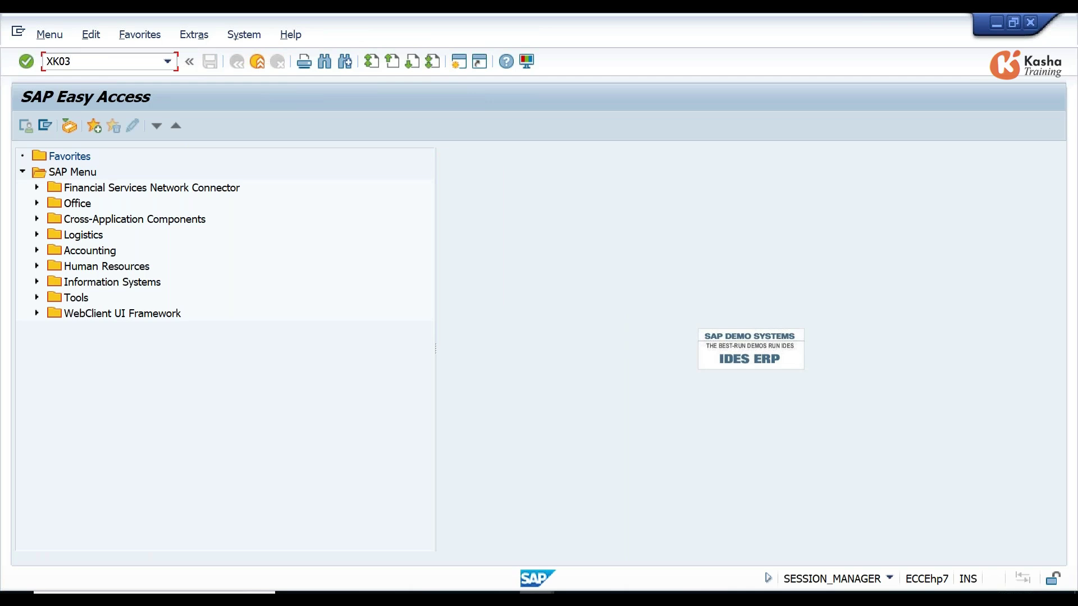
{"action": "key", "text": "Return"}
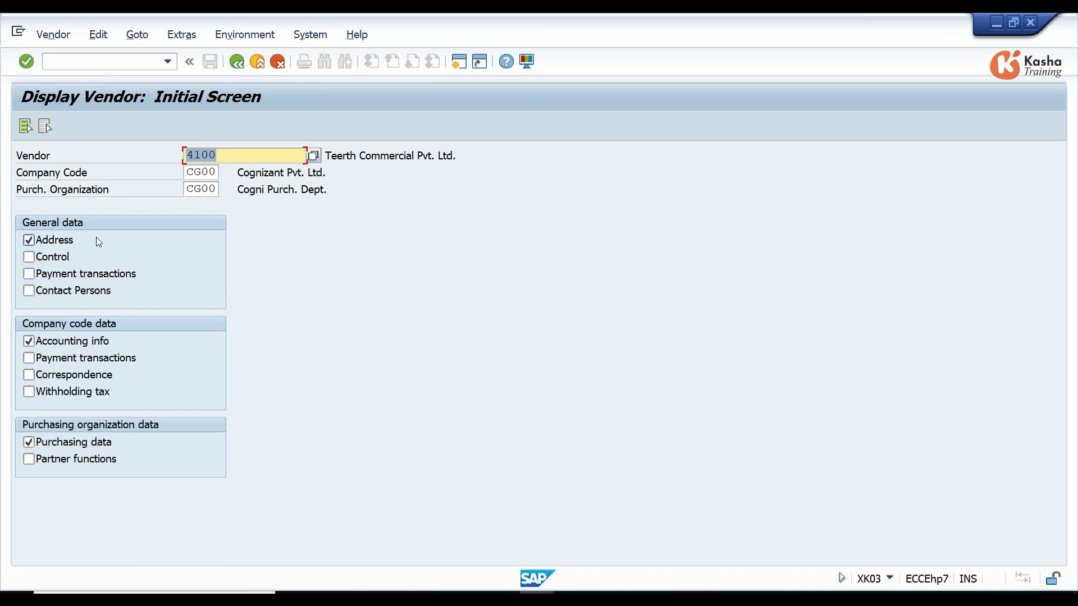
{"action": "key", "text": "Return"}
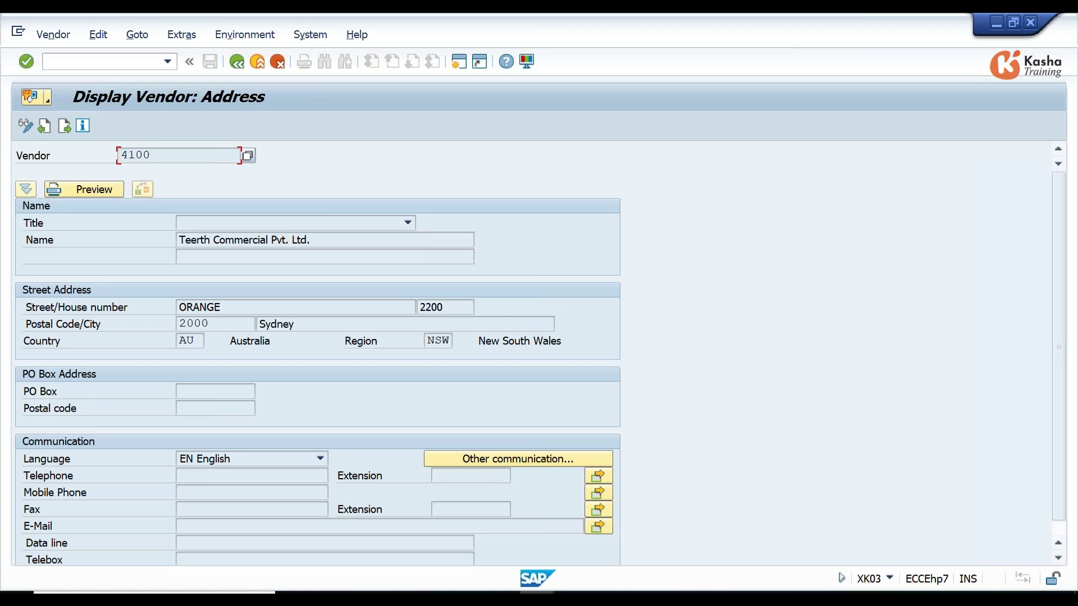
{"action": "key", "text": "Return"}
{"action": "key", "text": "Return"}
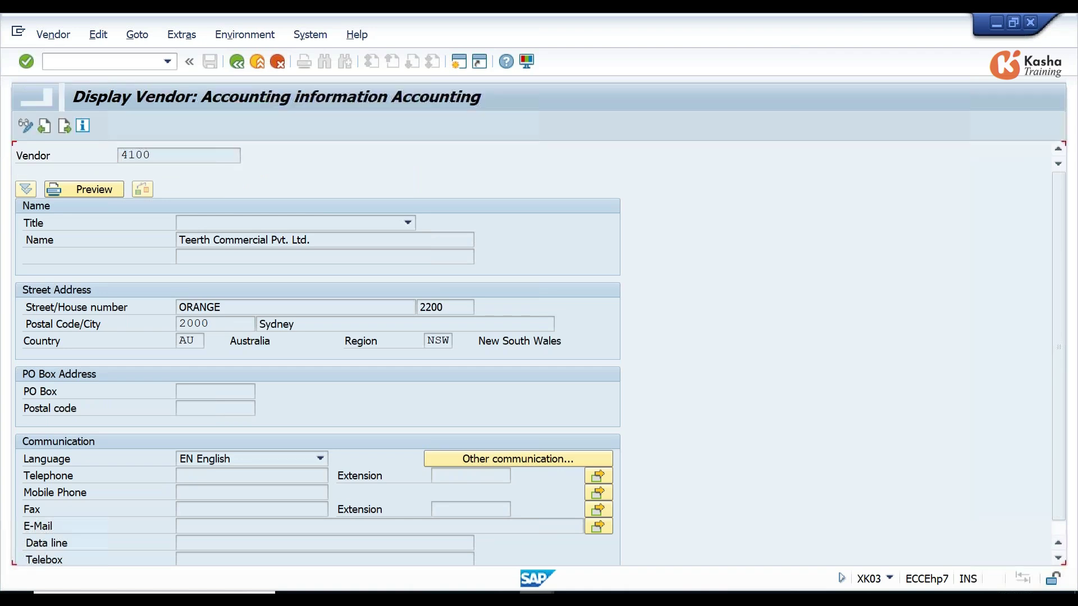
{"action": "key", "text": "Return"}
{"action": "key", "text": "Left"}
{"action": "key", "text": "Return"}
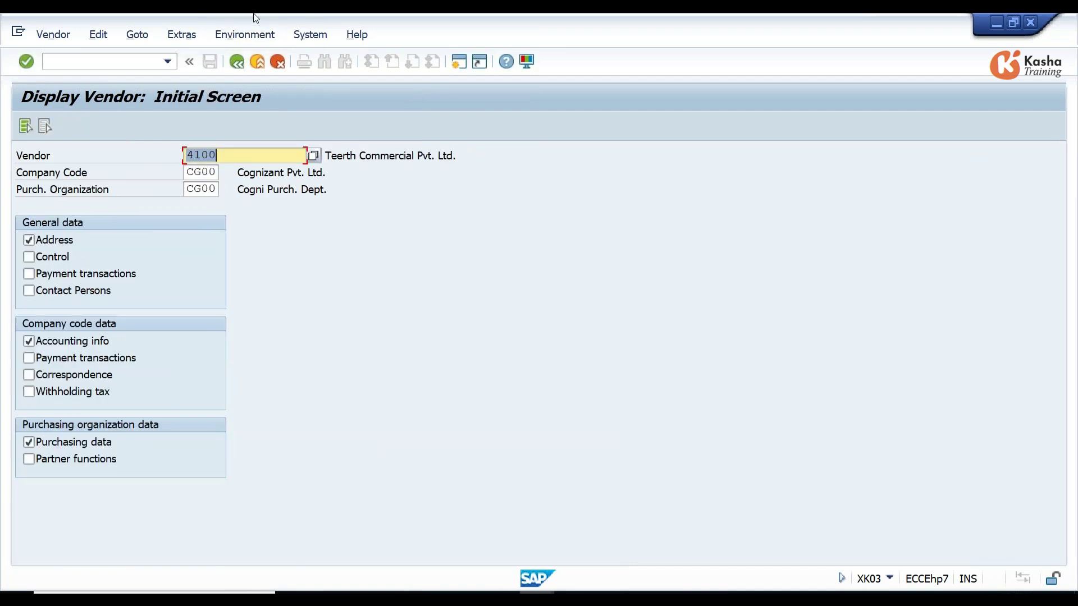
{"action": "left_click", "coordinate": [236, 64]}
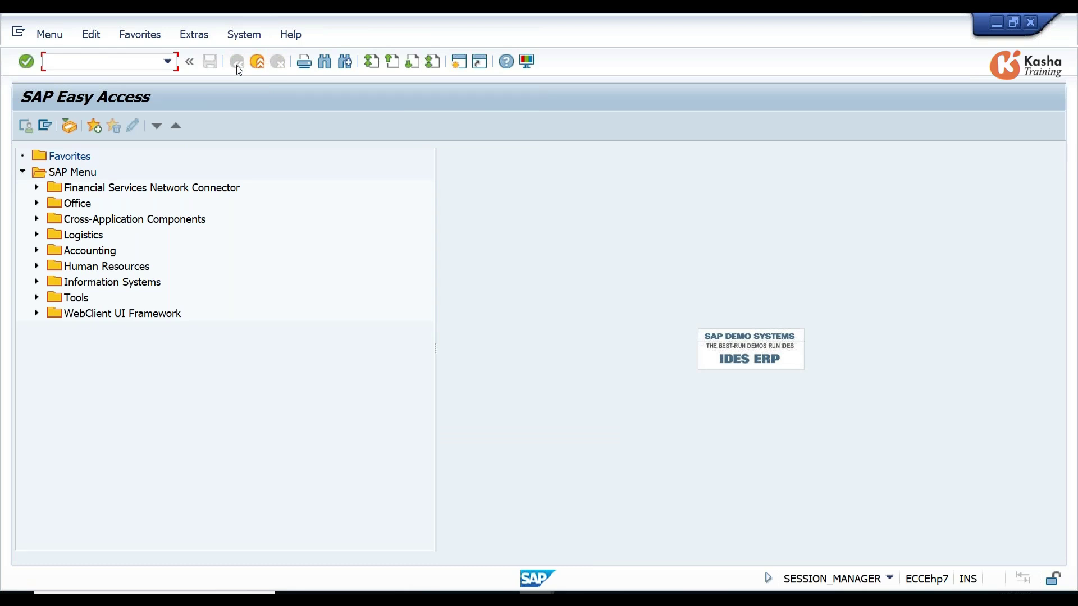
- List the vendor's changed fields with transaction XK04, using company code CG00 and purchasing organization CG00
{"action": "type", "text": "XK04"}
{"action": "key", "text": "Return"}
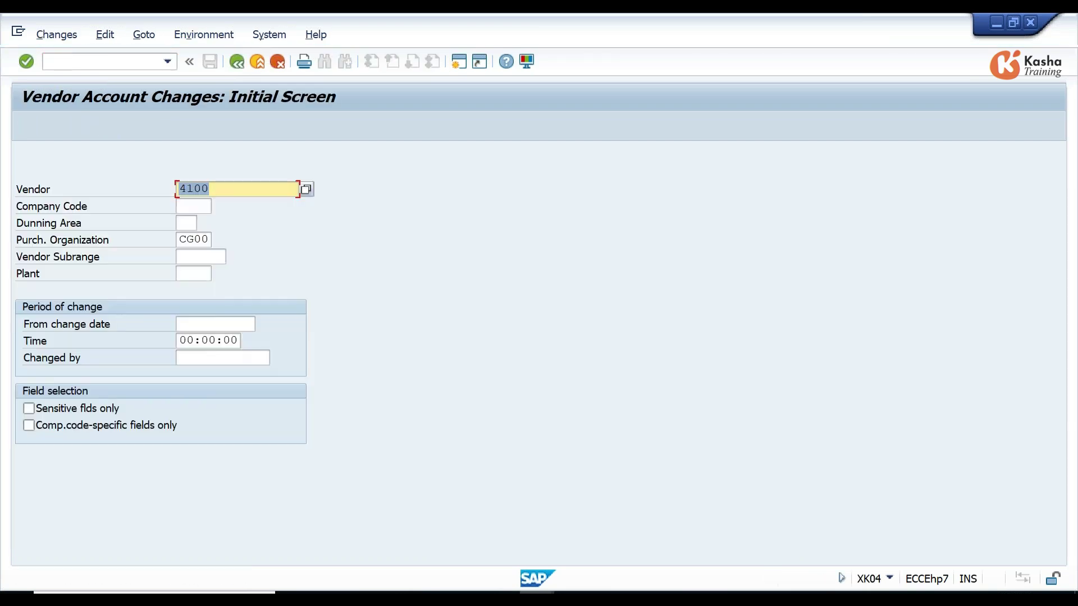
{"action": "left_click", "coordinate": [194, 206]}
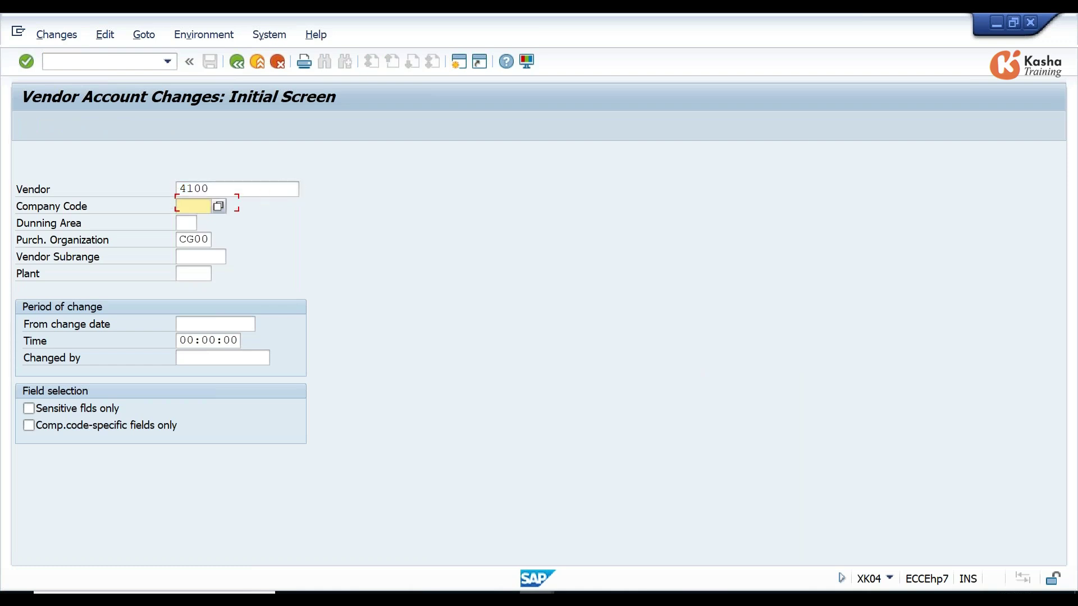
{"action": "type", "text": "CG00"}
{"action": "key", "text": "Tab"}
{"action": "key", "text": "Tab"}
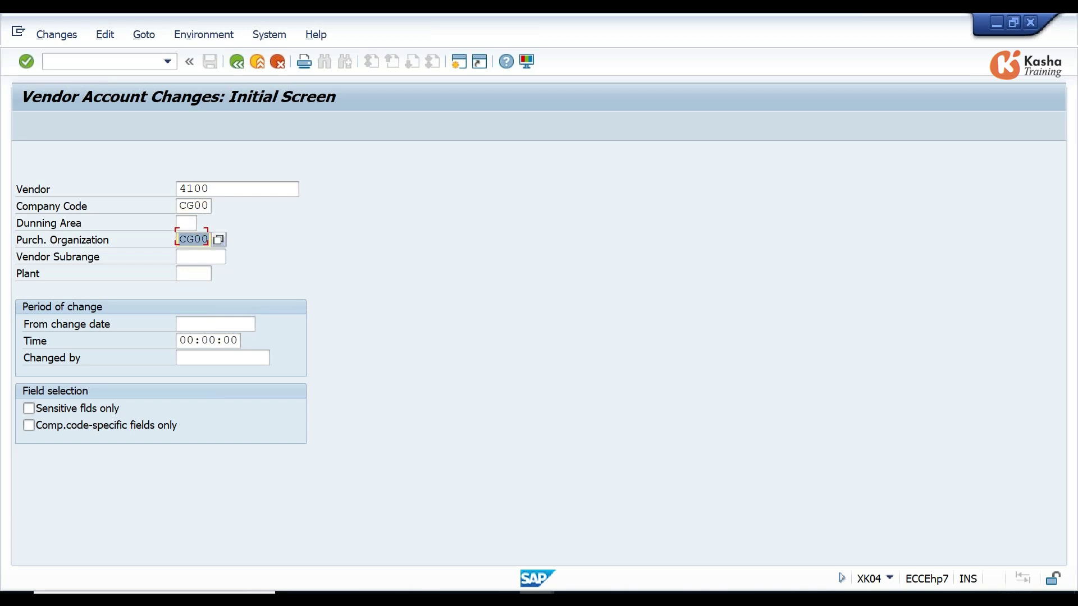
{"action": "key", "text": "Return"}
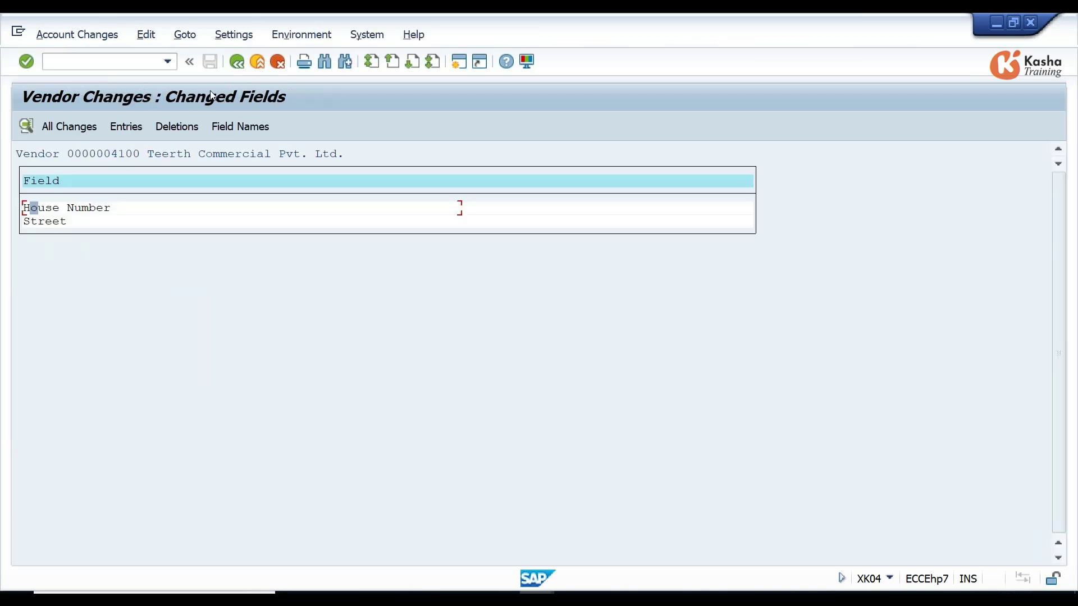
- Open the House Number change and examine its old and new values, date, time and user in the details
{"action": "double_click", "coordinate": [63, 209]}
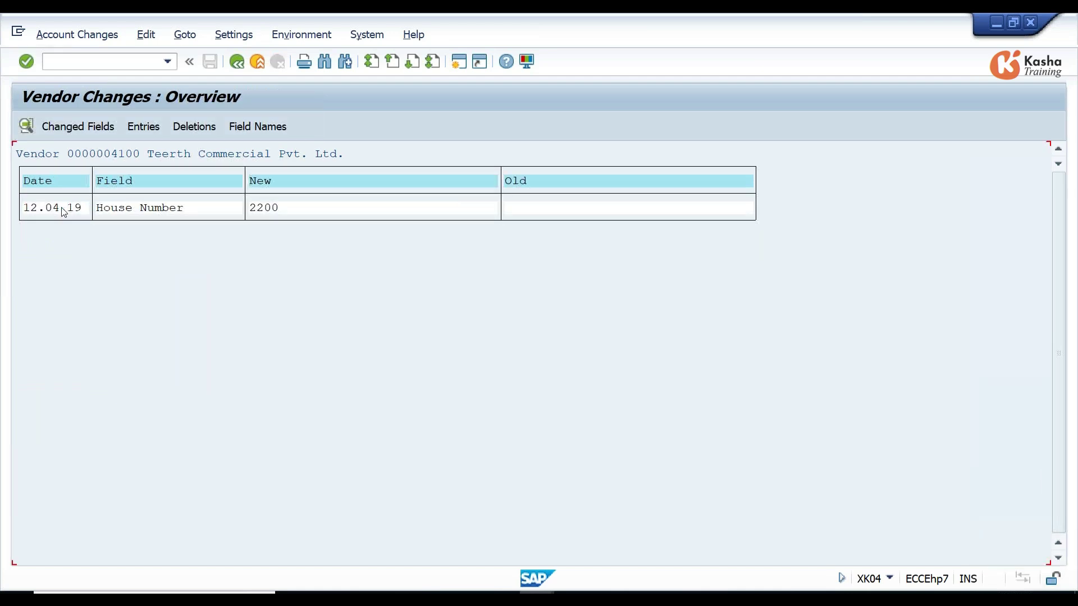
{"action": "left_click", "coordinate": [533, 209]}
{"action": "left_click", "coordinate": [312, 202]}
{"action": "double_click", "coordinate": [151, 211]}
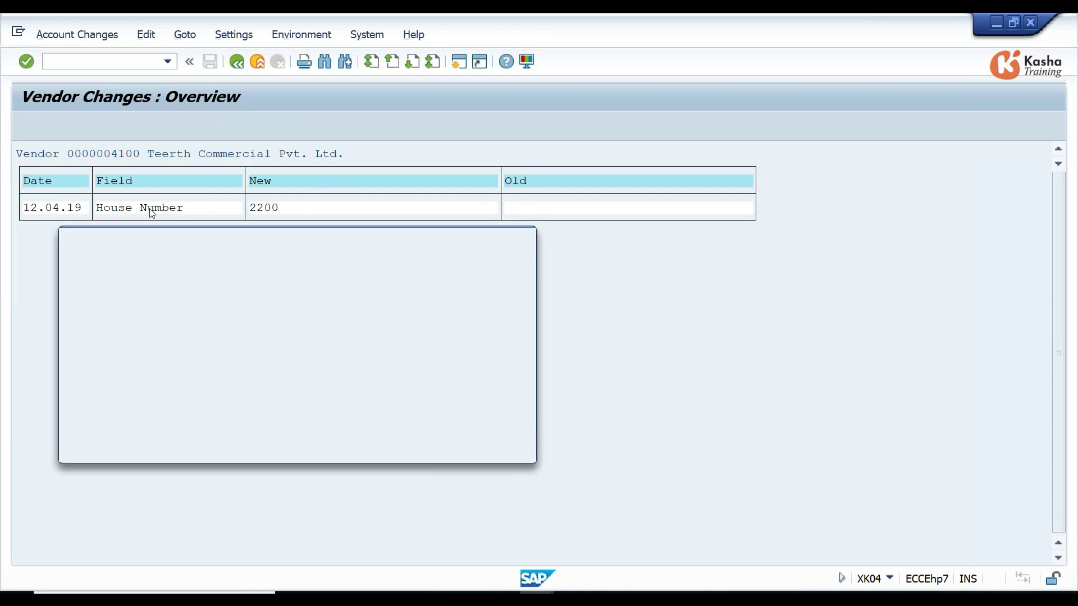
{"action": "left_click", "coordinate": [207, 304]}
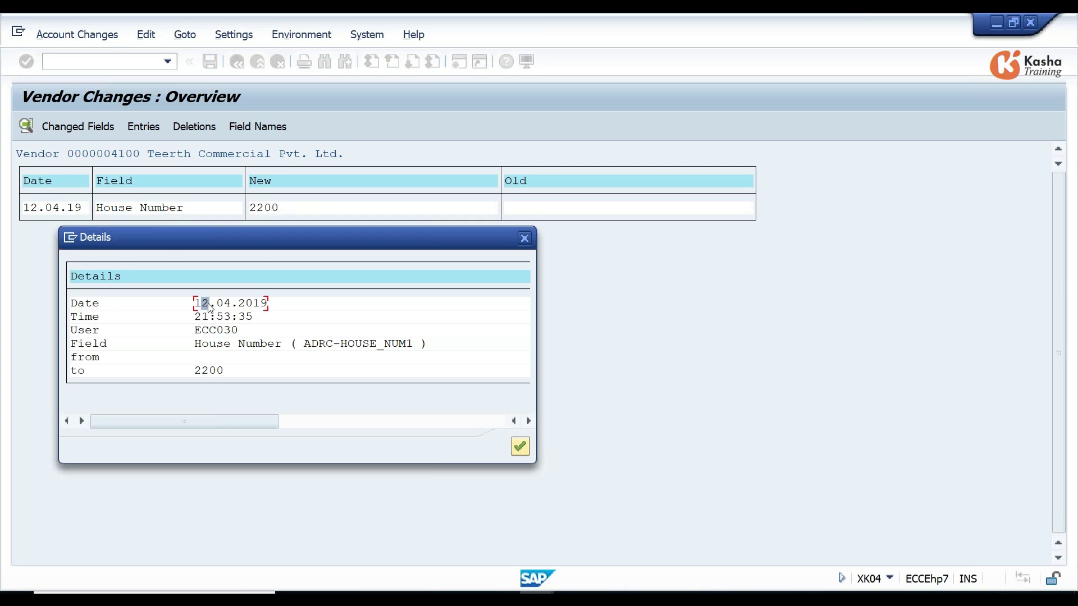
- Examine the time, user and new value of the House Number change, close the details and leave the vendor change history
{"action": "left_click", "coordinate": [208, 315]}
{"action": "left_click", "coordinate": [207, 327]}
{"action": "left_click", "coordinate": [205, 358]}
{"action": "left_click", "coordinate": [206, 372]}
{"action": "left_click", "coordinate": [524, 239]}
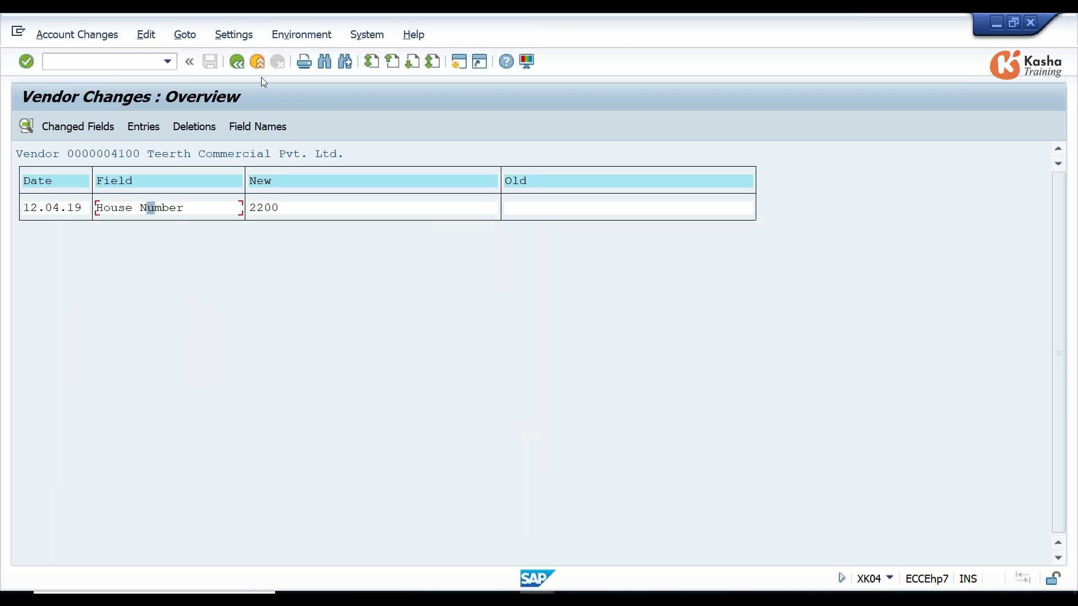
{"action": "left_click", "coordinate": [242, 69]}
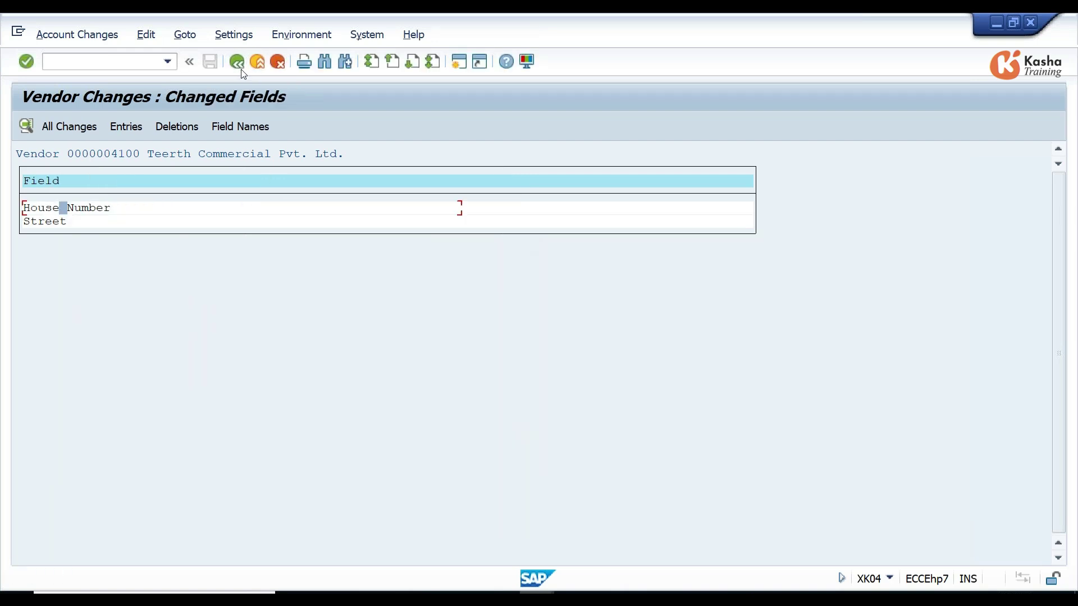
{"action": "left_click", "coordinate": [242, 70]}
{"action": "left_click", "coordinate": [242, 70]}
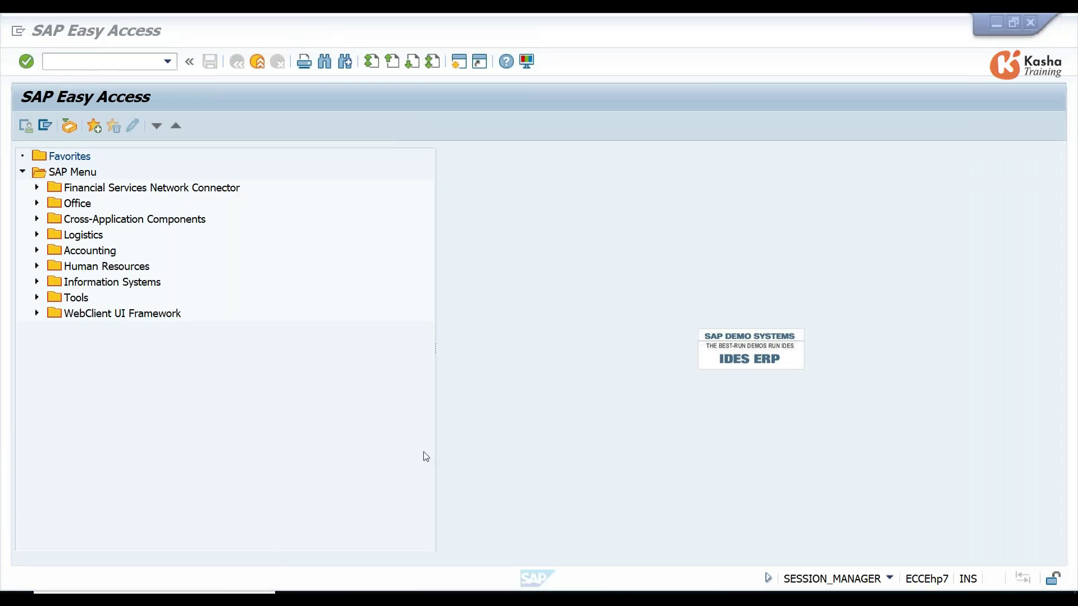
- Open the vendor's block details with transaction XK05, using company code CG00 and purchasing organization CG00
{"action": "left_click", "coordinate": [115, 62]}
{"action": "type", "text": "XK05"}
{"action": "key", "text": "Return"}
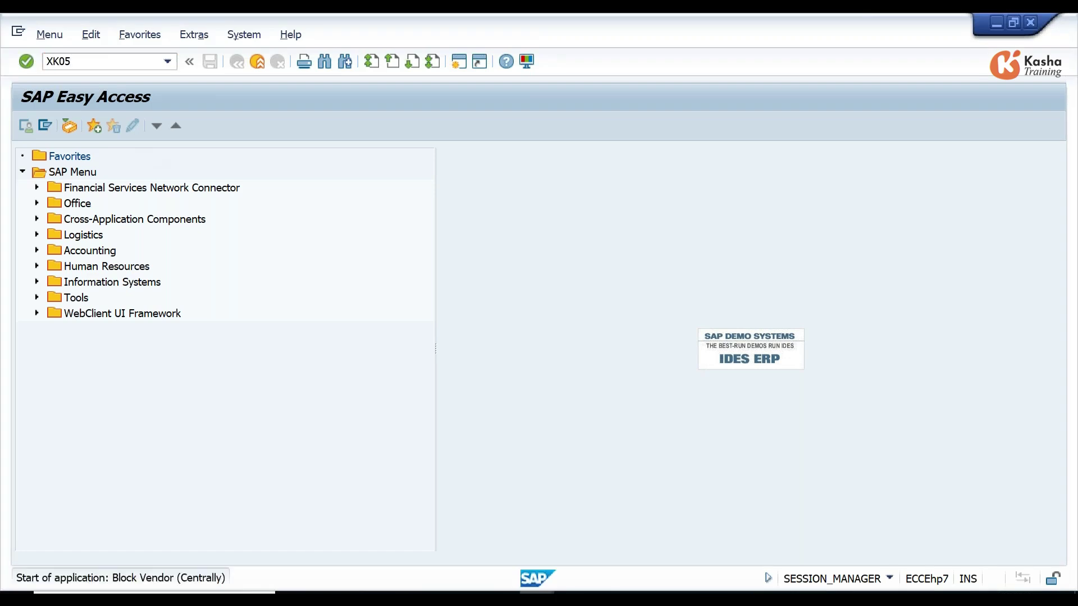
{"action": "left_click", "coordinate": [261, 192]}
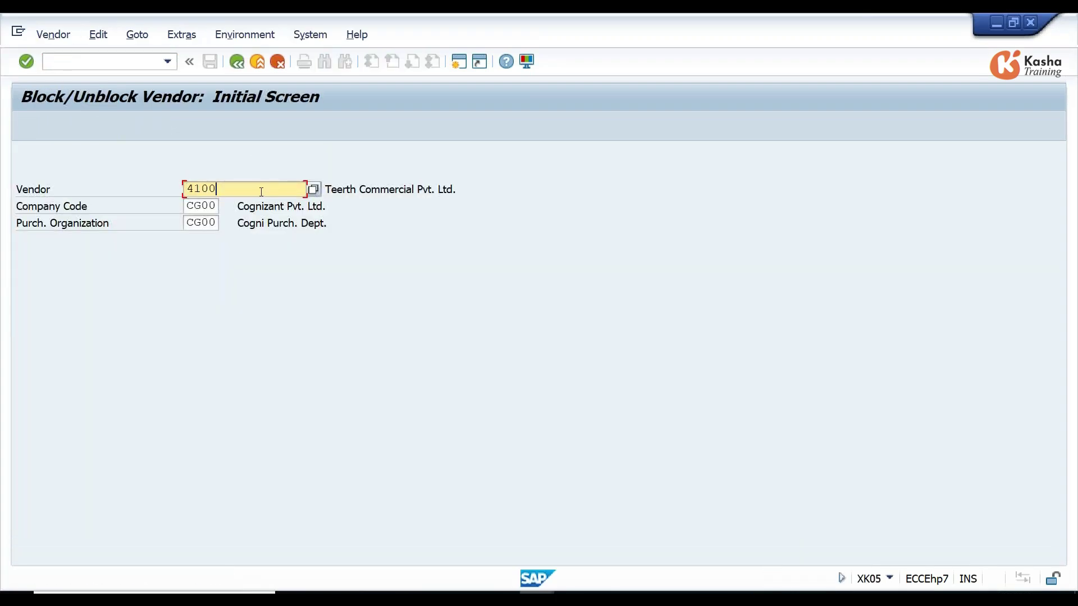
{"action": "left_click", "coordinate": [211, 203]}
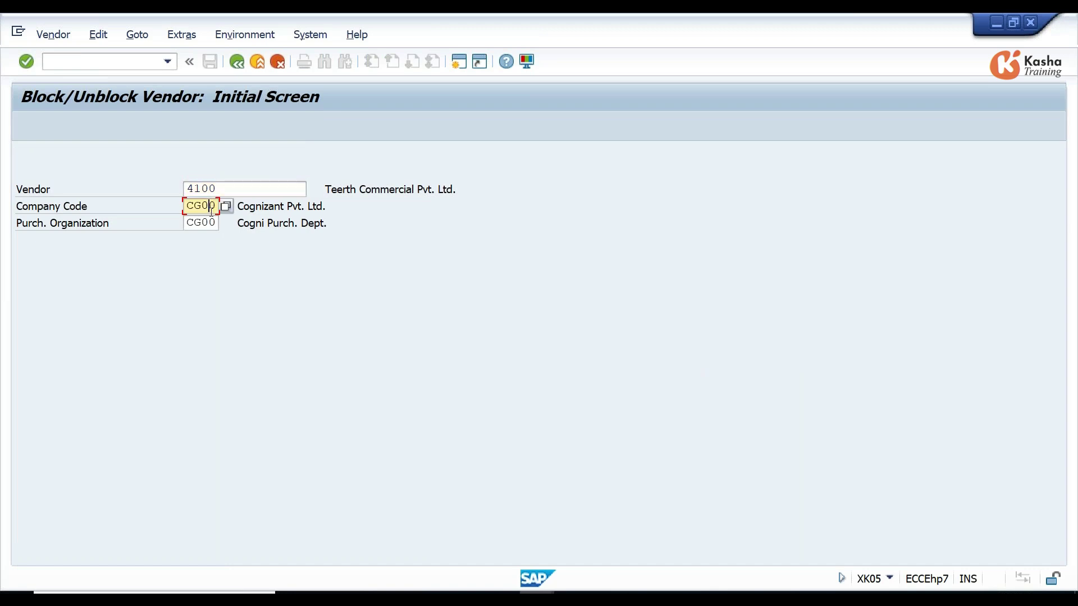
{"action": "left_click", "coordinate": [209, 222]}
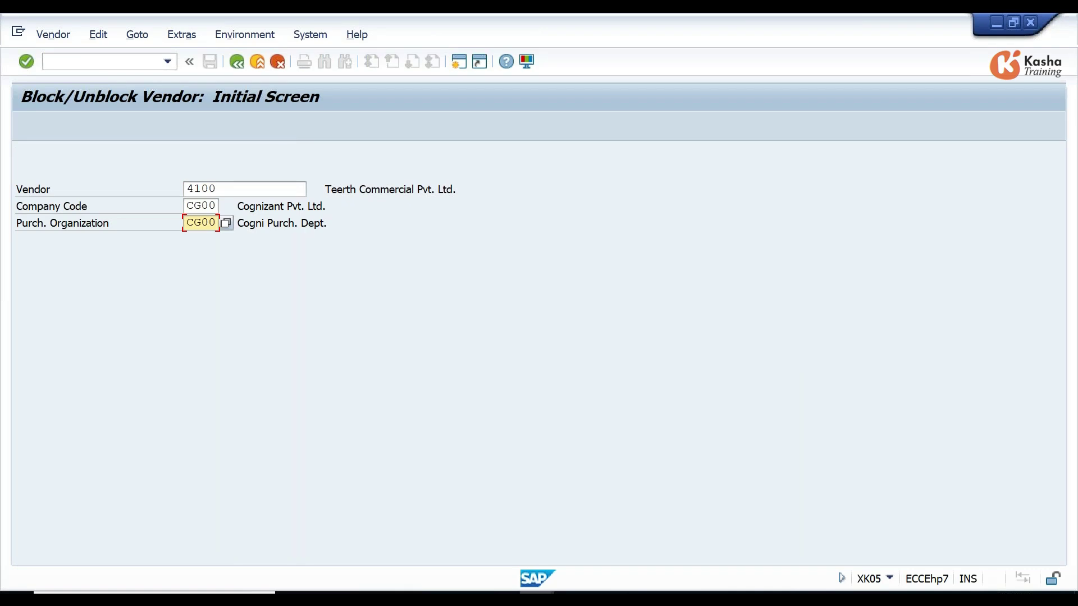
{"action": "left_click", "coordinate": [222, 188]}
{"action": "key", "text": "Tab"}
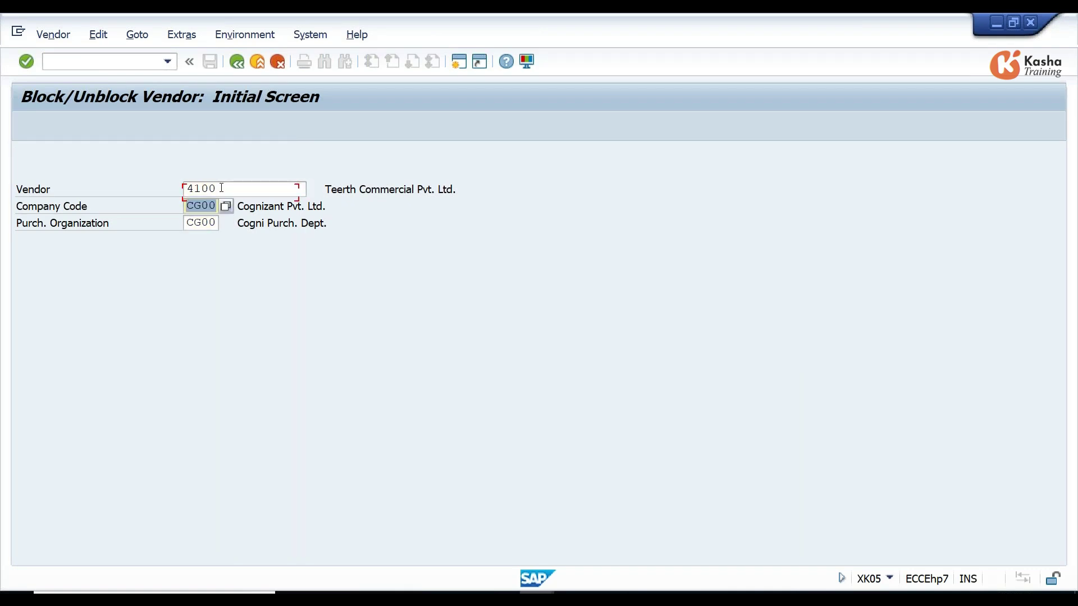
{"action": "key", "text": "Tab"}
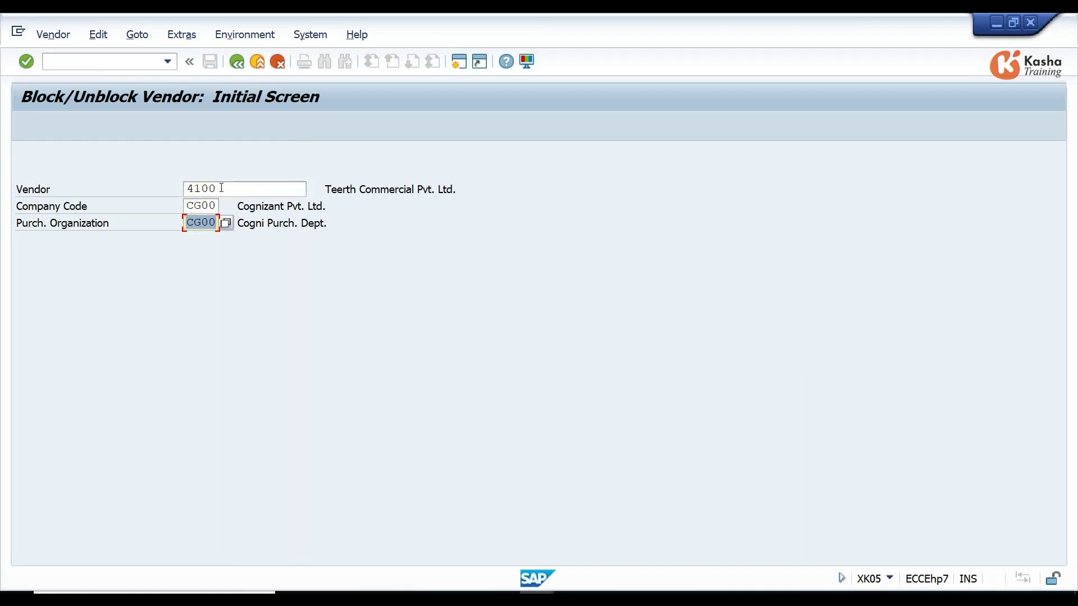
{"action": "key", "text": "Return"}
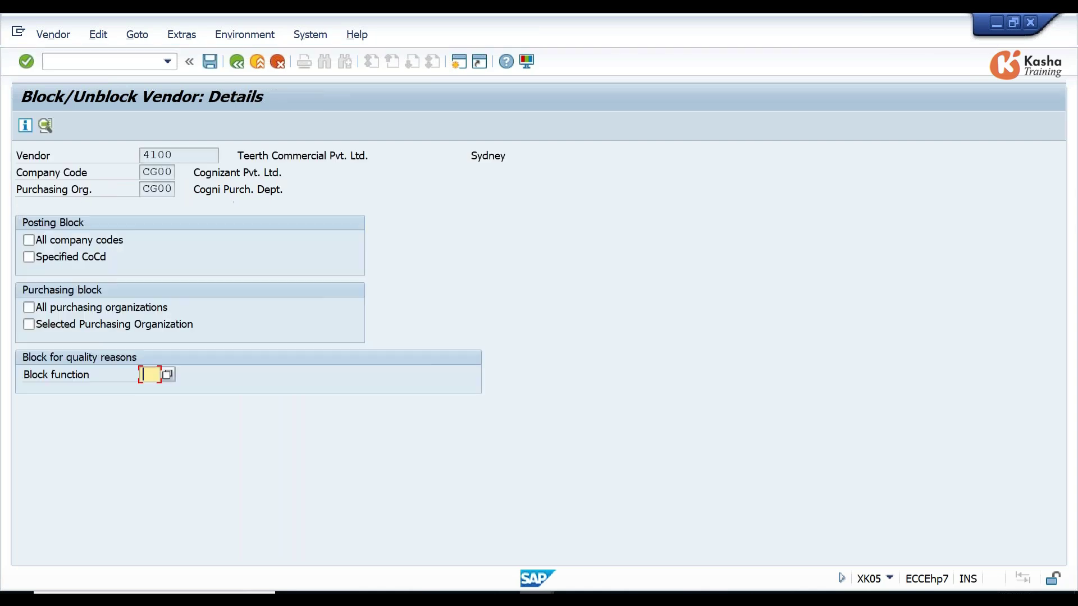
- Tick the blocks for all company codes and all purchasing organizations, and clear both again
{"action": "left_click", "coordinate": [89, 240]}
{"action": "left_click", "coordinate": [63, 307]}
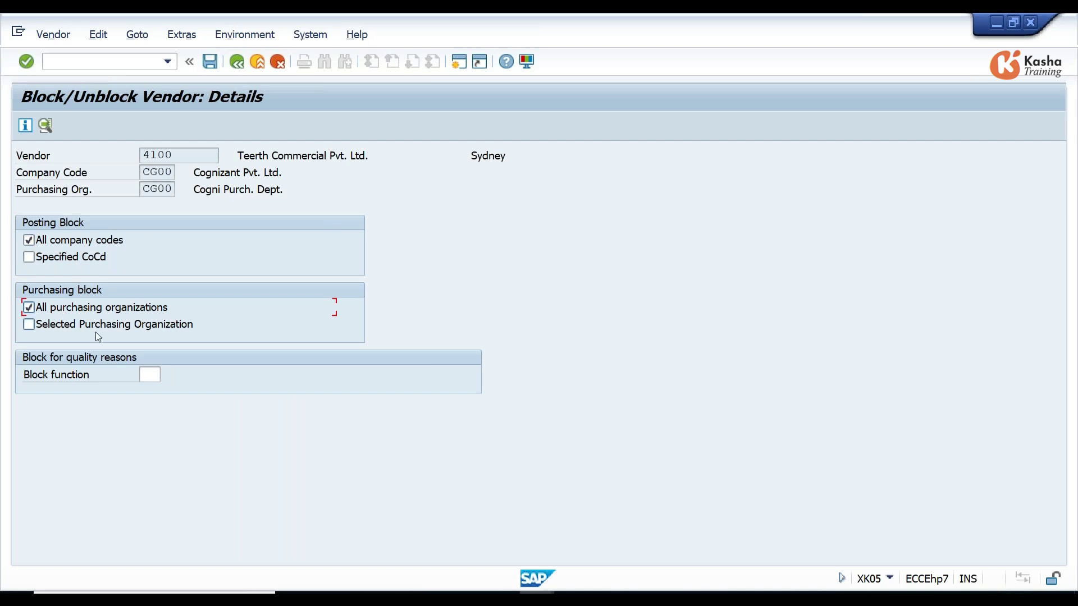
{"action": "left_click", "coordinate": [90, 312]}
{"action": "left_click", "coordinate": [80, 242]}
- Review the available block functions for quality reasons without choosing one, and exit the transaction without saving
{"action": "left_click", "coordinate": [152, 373]}
{"action": "left_click", "coordinate": [167, 376]}
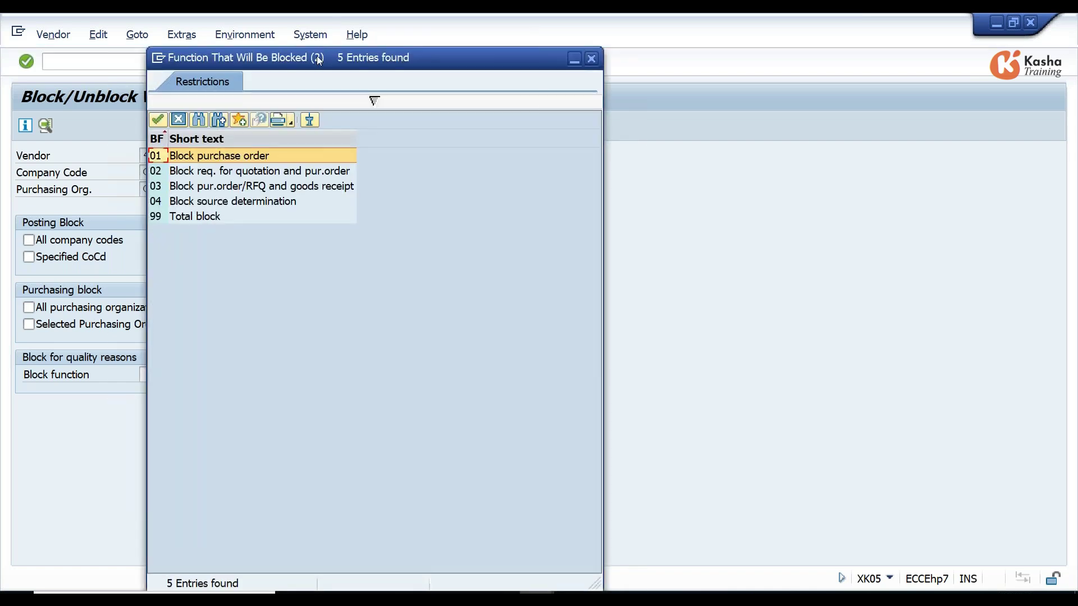
{"action": "left_click_drag", "start_coordinate": [318, 60], "coordinate": [448, 86]}
{"action": "key", "text": "Down"}
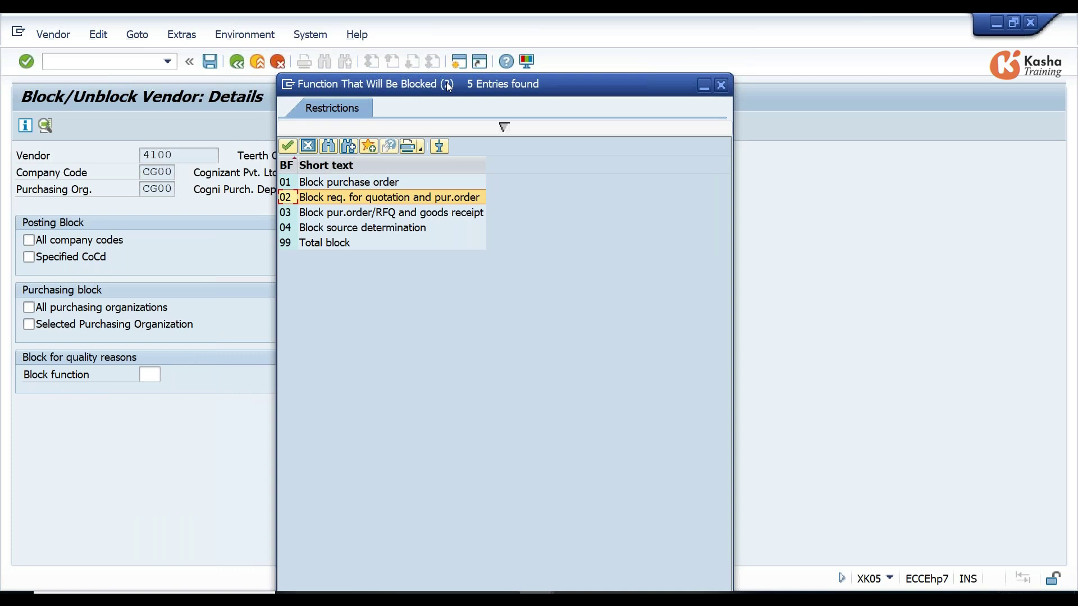
{"action": "key", "text": "Down"}
{"action": "key", "text": "Down"}
{"action": "key", "text": "Down"}
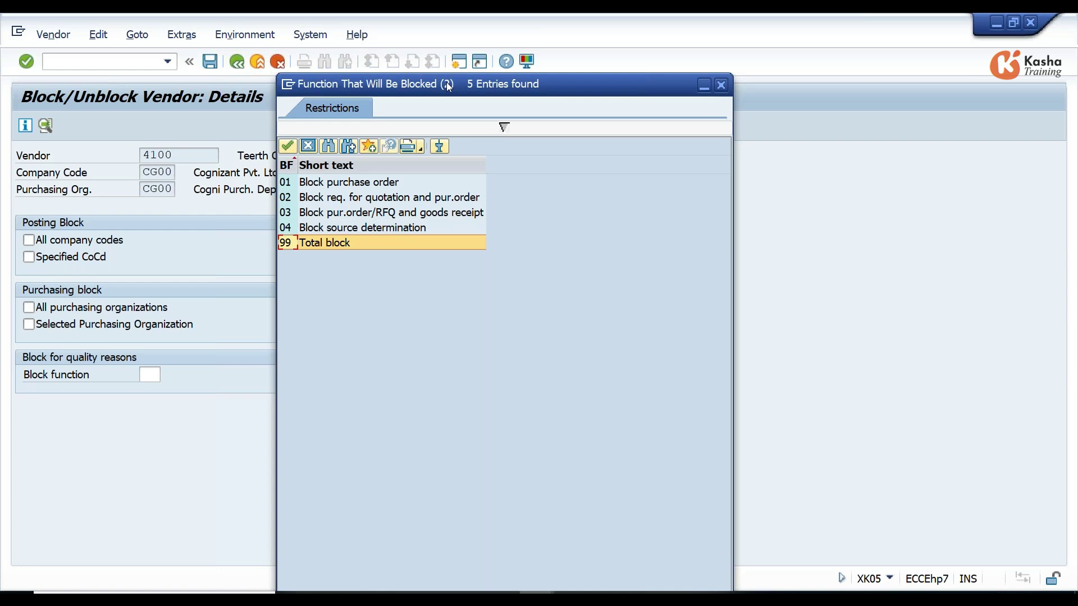
{"action": "left_click", "coordinate": [308, 146]}
{"action": "left_click", "coordinate": [107, 61]}
{"action": "type", "text": "/n"}
{"action": "key", "text": "Return"}
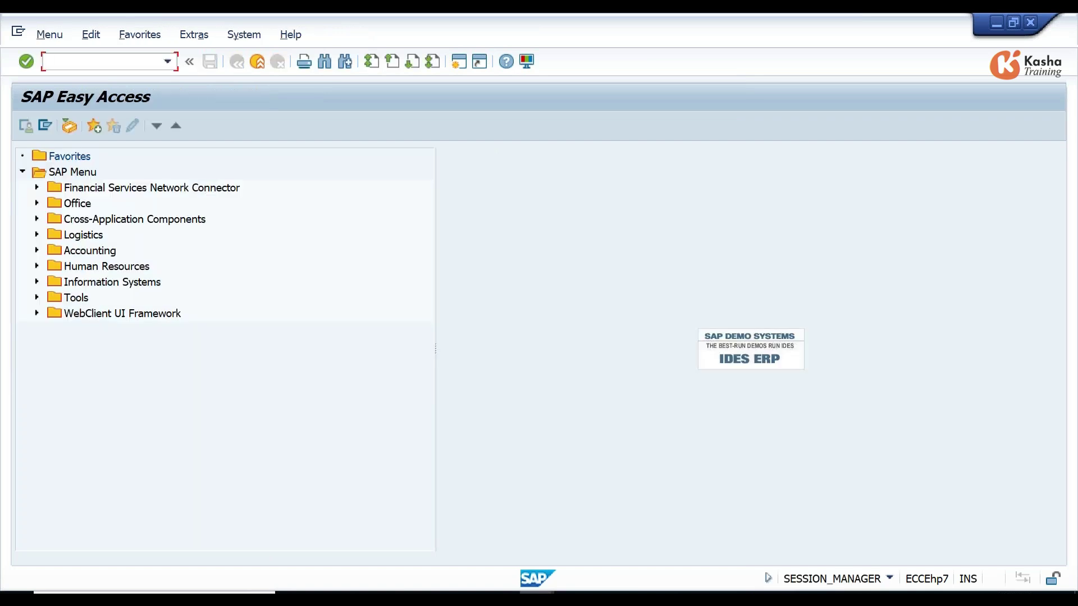
- Open the vendor's deletion flag details with transaction XK06, using company code CG00 and purchasing organization CG00
{"action": "type", "text": "XK06"}
{"action": "key", "text": "Return"}
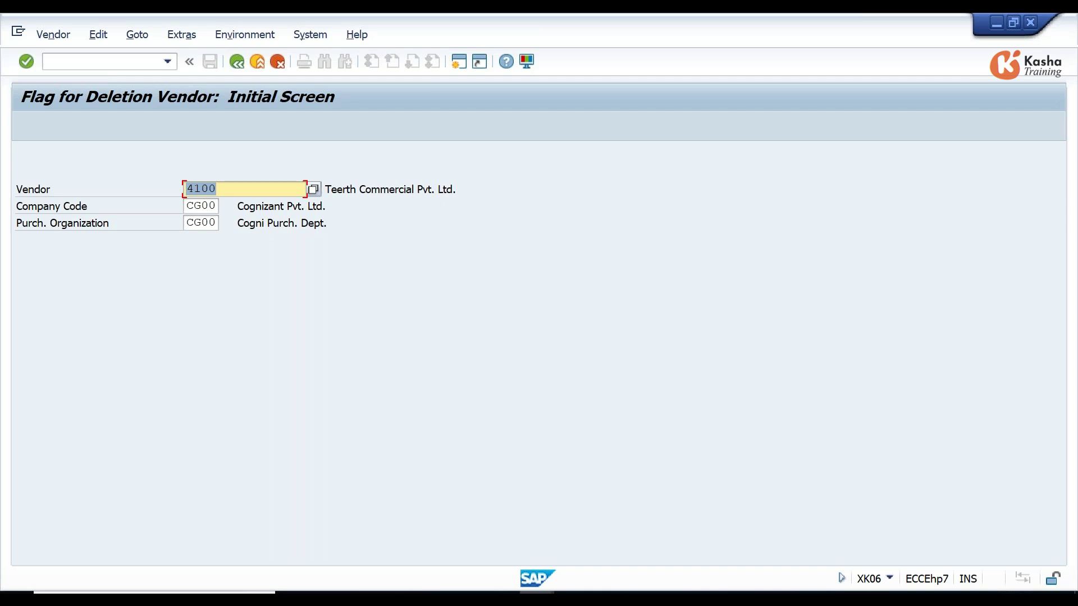
{"action": "key", "text": "Tab"}
{"action": "key", "text": "Tab"}
{"action": "key", "text": "Return"}
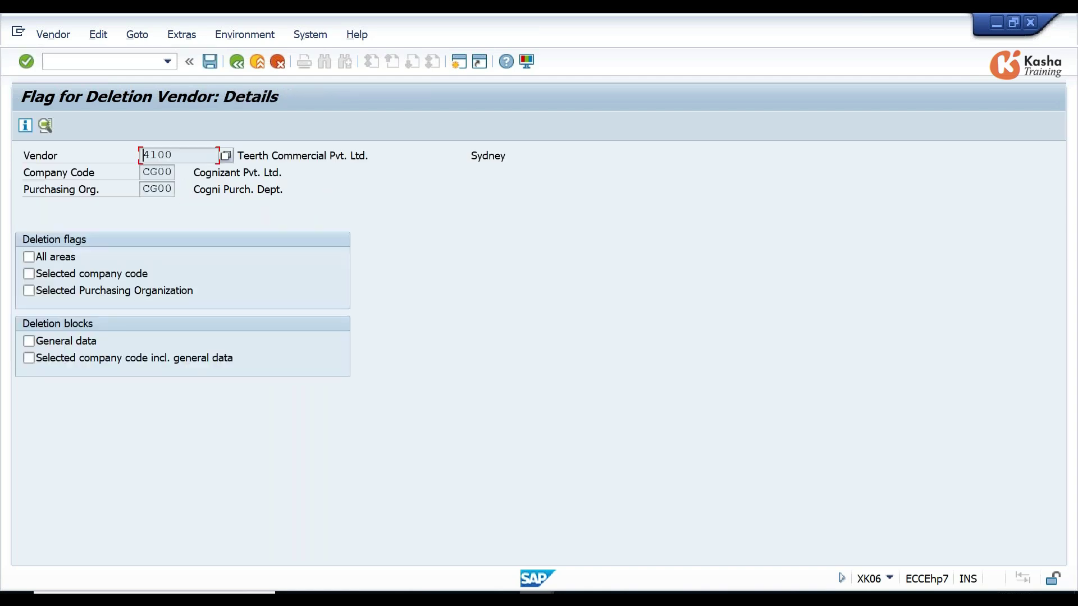
- Set the vendor's deletion flag for all areas and exit the transaction without saving
{"action": "left_click", "coordinate": [43, 258]}
{"action": "left_click", "coordinate": [124, 58]}
{"action": "type", "text": "/n"}
{"action": "key", "text": "Return"}
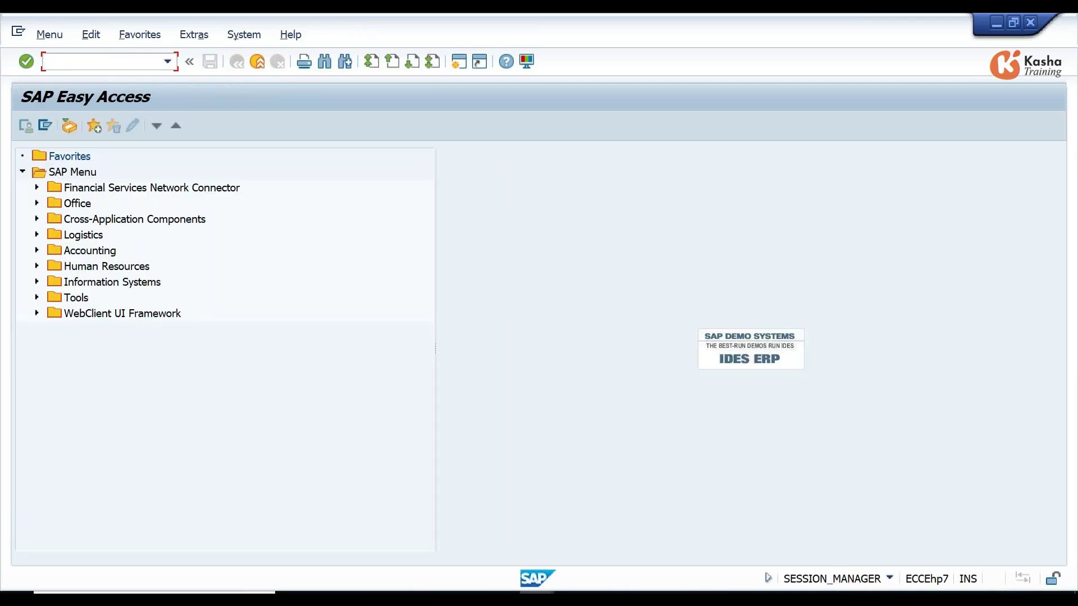
- Reopen the vendor in XK06, go over the deletion flags for all areas and the selected purchasing organization, and exit without saving
{"action": "type", "text": "xk06"}
{"action": "key", "text": "Return"}
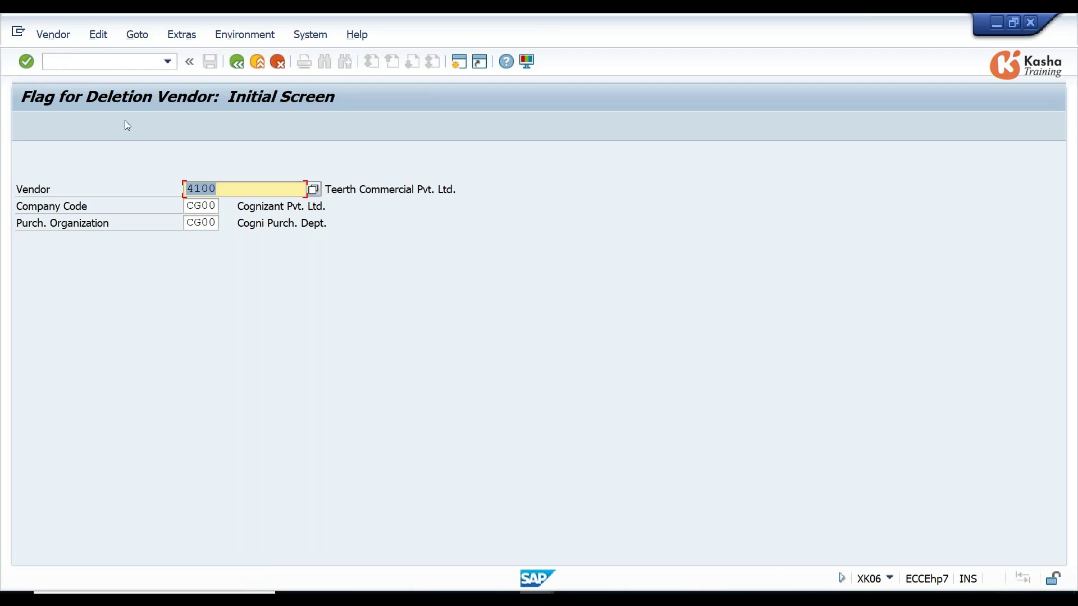
{"action": "key", "text": "Return"}
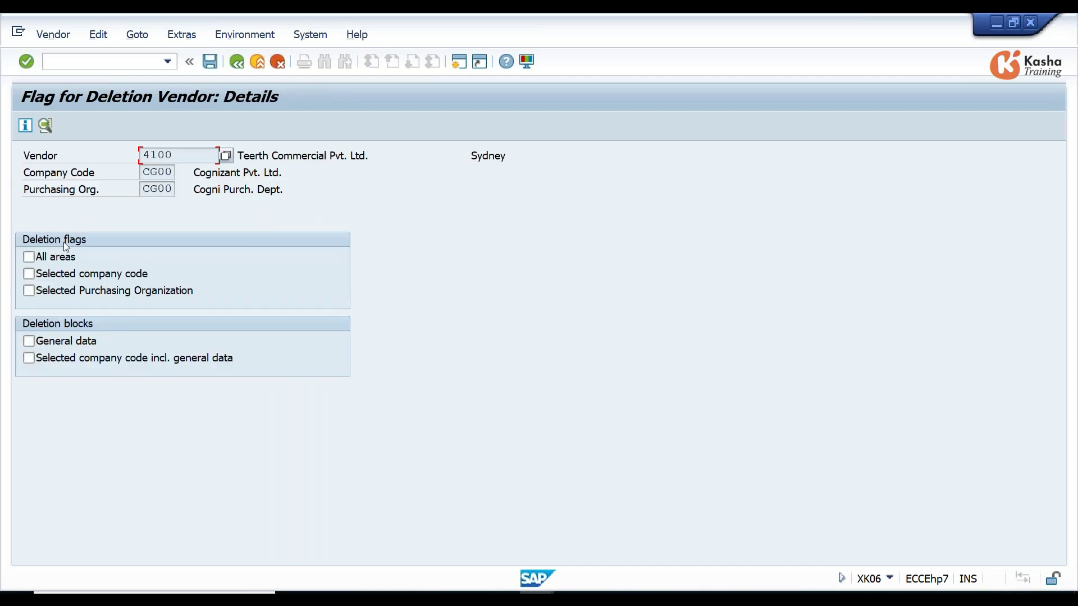
{"action": "left_click", "coordinate": [62, 257]}
{"action": "left_click", "coordinate": [62, 256]}
{"action": "left_click", "coordinate": [58, 291]}
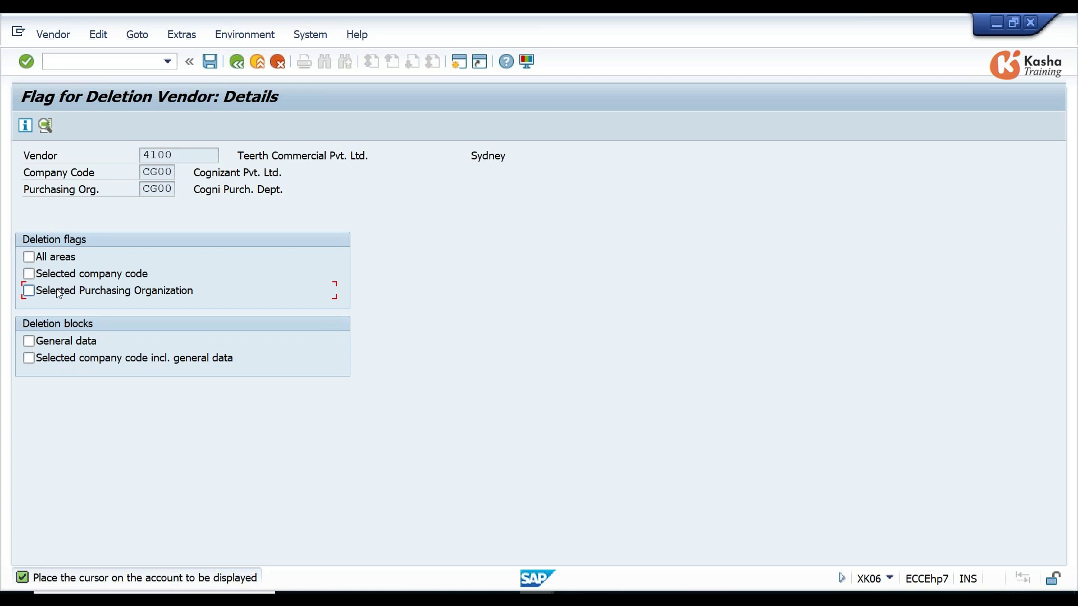
{"action": "left_click", "coordinate": [105, 60]}
{"action": "type", "text": "/n"}
{"action": "key", "text": "Return"}
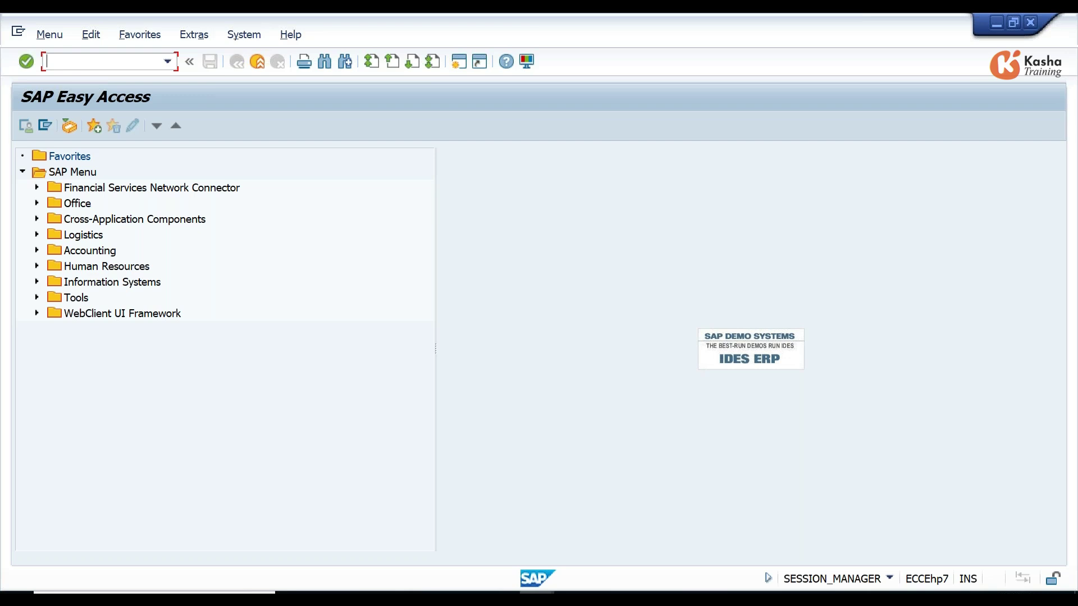
- Open the vendor in transaction XK07, review its account group, company code and purchasing organization, and continue to the account group change
{"action": "type", "text": "XK07"}
{"action": "key", "text": "Return"}
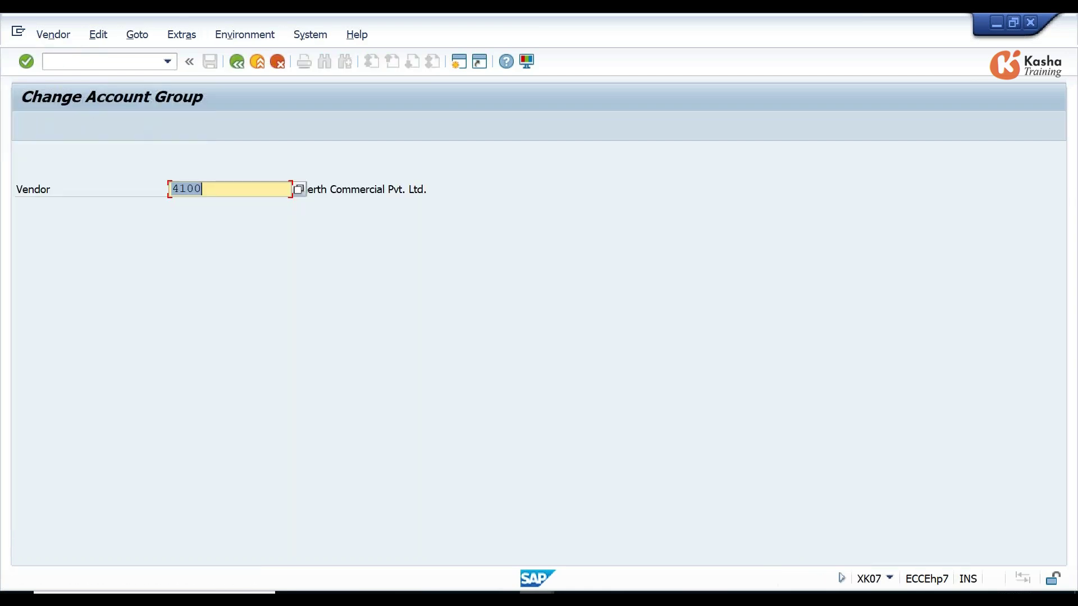
{"action": "left_click", "coordinate": [211, 191]}
{"action": "double_click", "coordinate": [211, 191]}
{"action": "key", "text": "Return"}
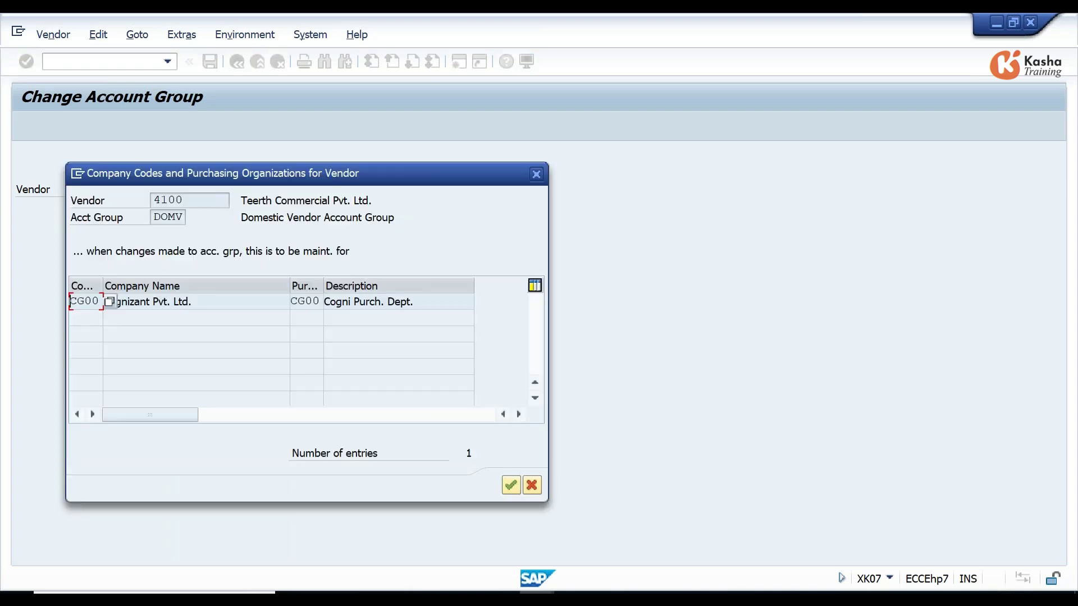
{"action": "left_click_drag", "start_coordinate": [160, 301], "coordinate": [193, 302]}
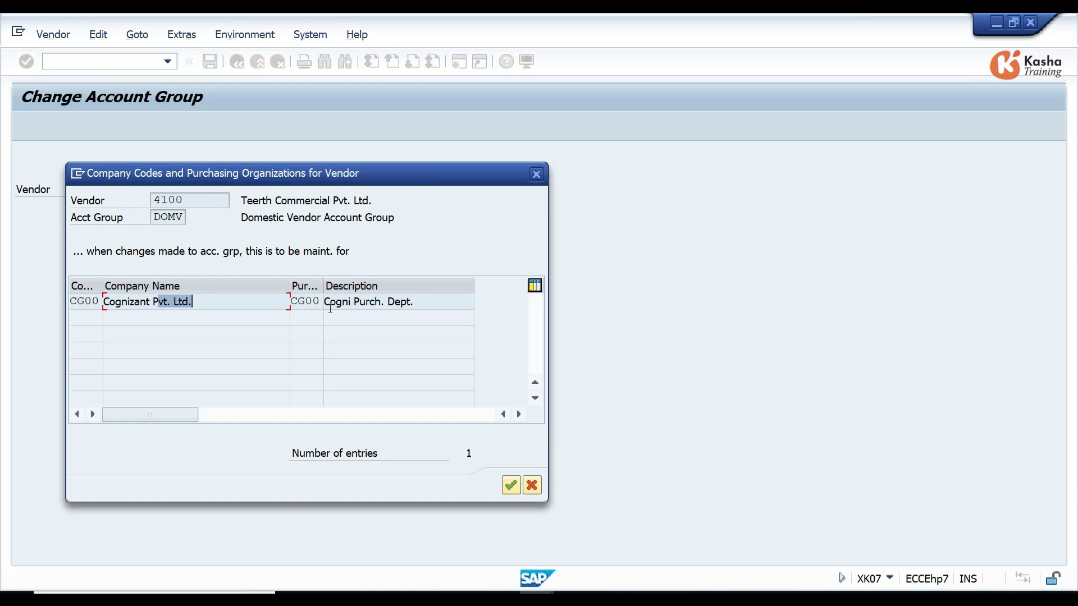
{"action": "left_click", "coordinate": [314, 301]}
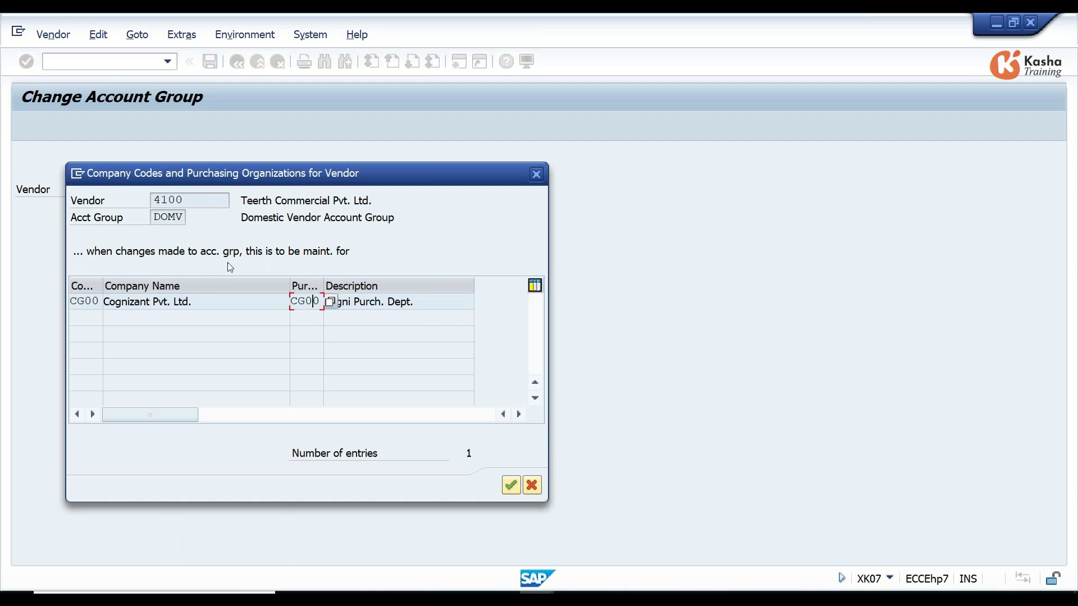
{"action": "double_click", "coordinate": [164, 220]}
{"action": "left_click", "coordinate": [511, 485]}
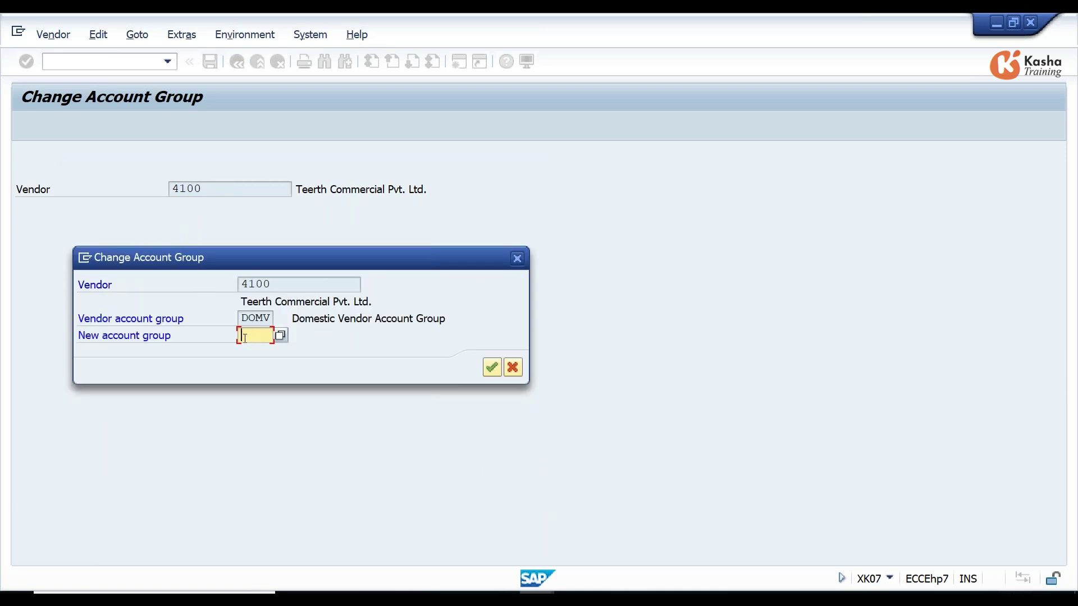
- Try to change the vendor's account group to 0001 (Vendors), accepting the partner determination warnings, and close the critical field groups list
{"action": "left_click", "coordinate": [280, 335]}
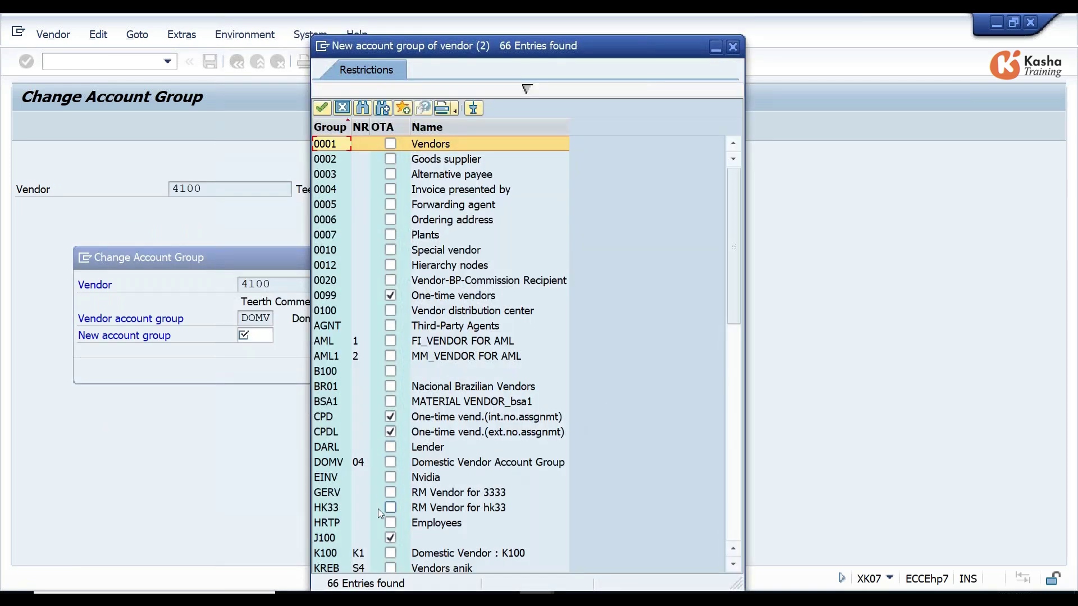
{"action": "left_click_drag", "start_coordinate": [733, 273], "coordinate": [737, 493]}
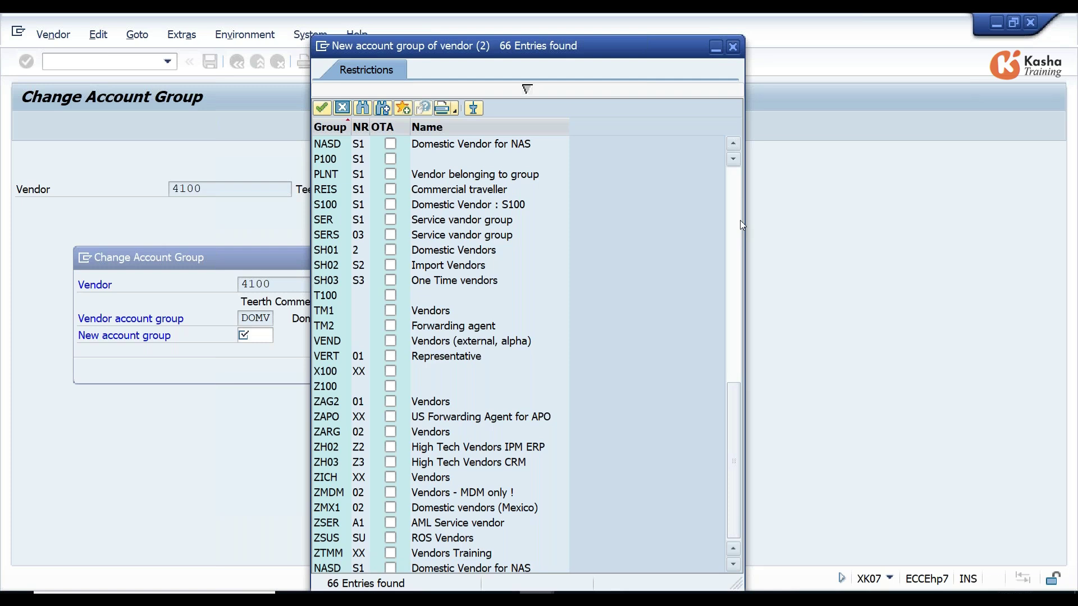
{"action": "left_click_drag", "start_coordinate": [741, 225], "coordinate": [740, 168]}
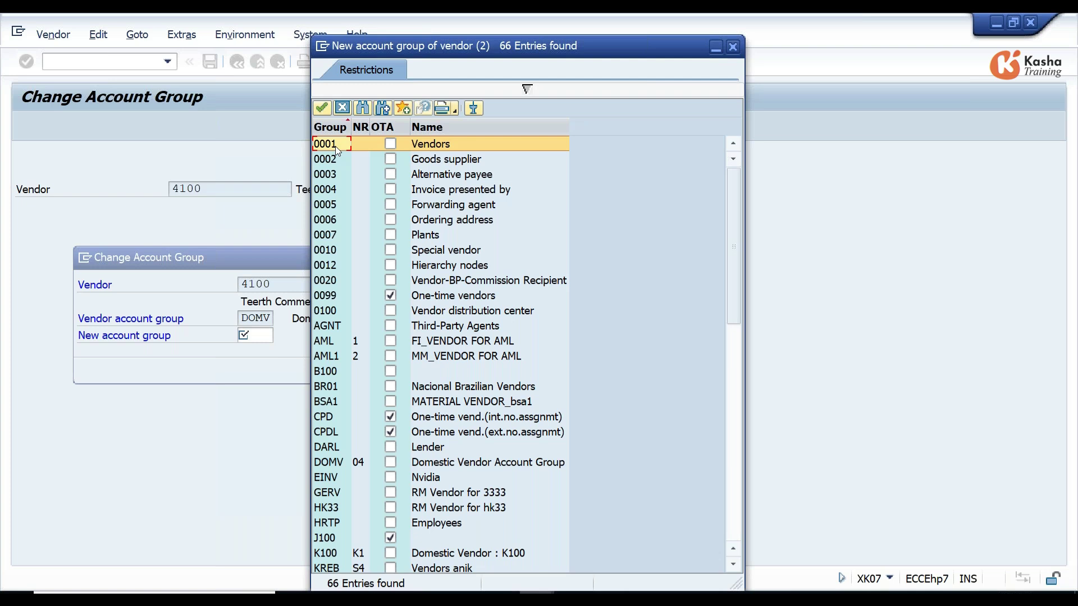
{"action": "double_click", "coordinate": [335, 145]}
{"action": "left_click", "coordinate": [494, 368]}
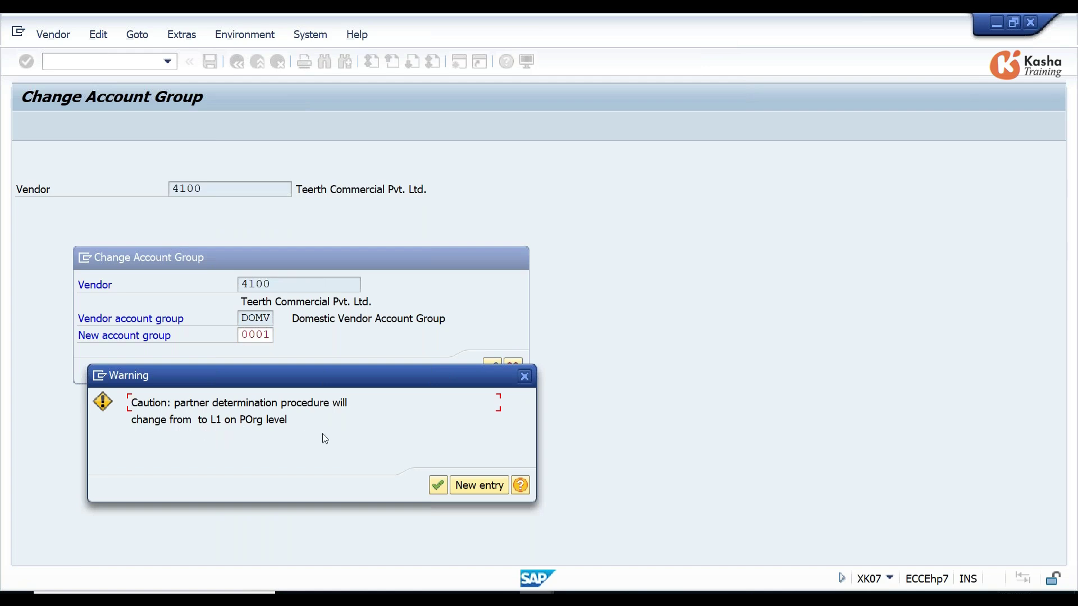
{"action": "left_click", "coordinate": [437, 486]}
{"action": "left_click", "coordinate": [435, 487]}
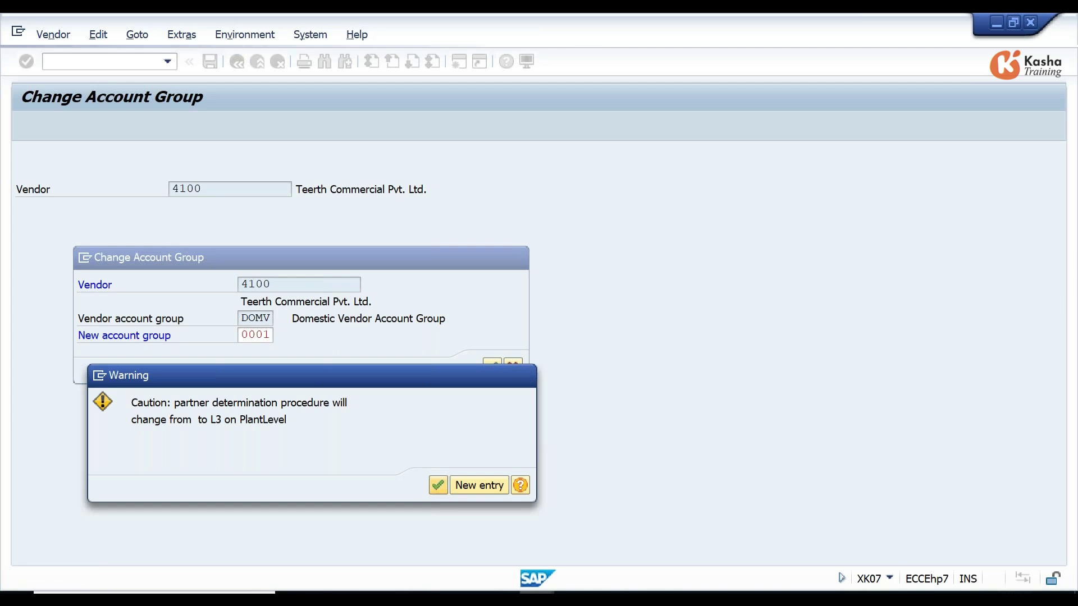
{"action": "left_click", "coordinate": [436, 486]}
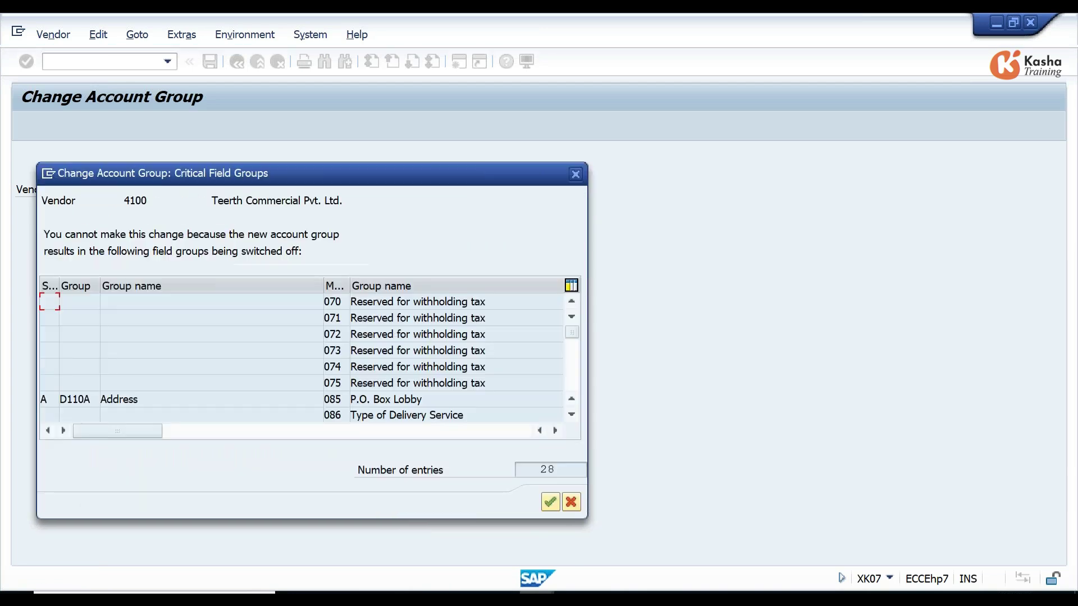
{"action": "left_click", "coordinate": [549, 502]}
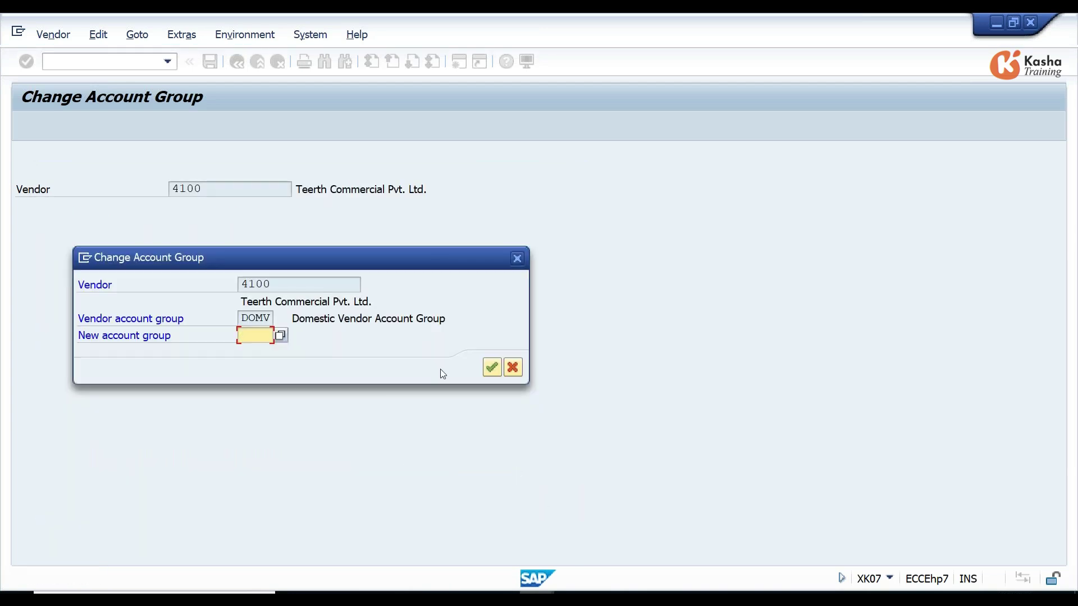
- Retry the vendor's account group change to 0001, accepting the partner determination warnings
{"action": "type", "text": "0001"}
{"action": "left_click", "coordinate": [492, 367]}
{"action": "left_click", "coordinate": [438, 486]}
{"action": "left_click", "coordinate": [437, 487]}
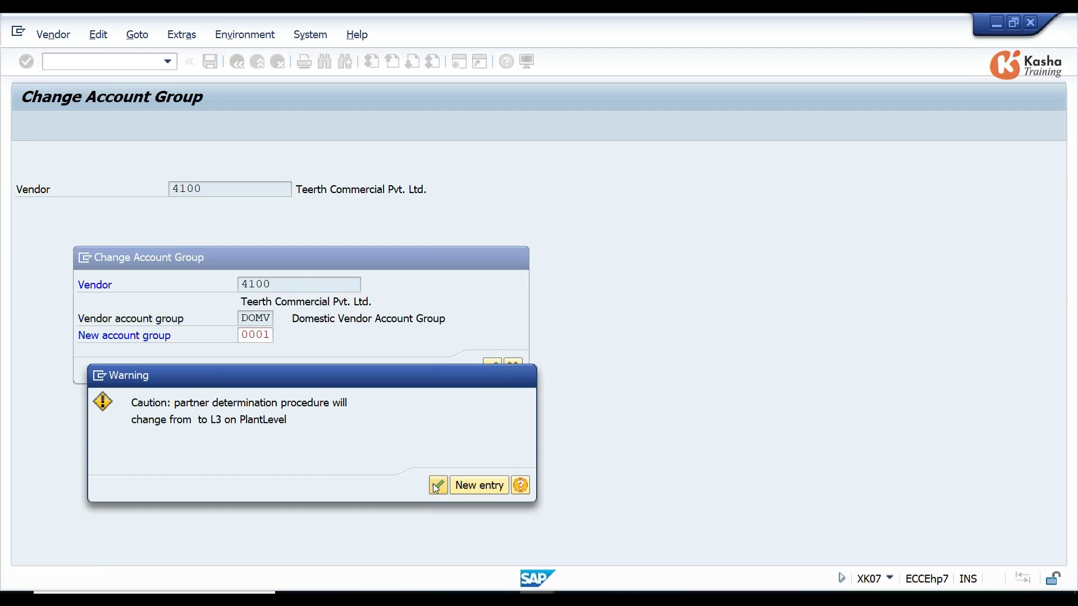
{"action": "left_click", "coordinate": [437, 486]}
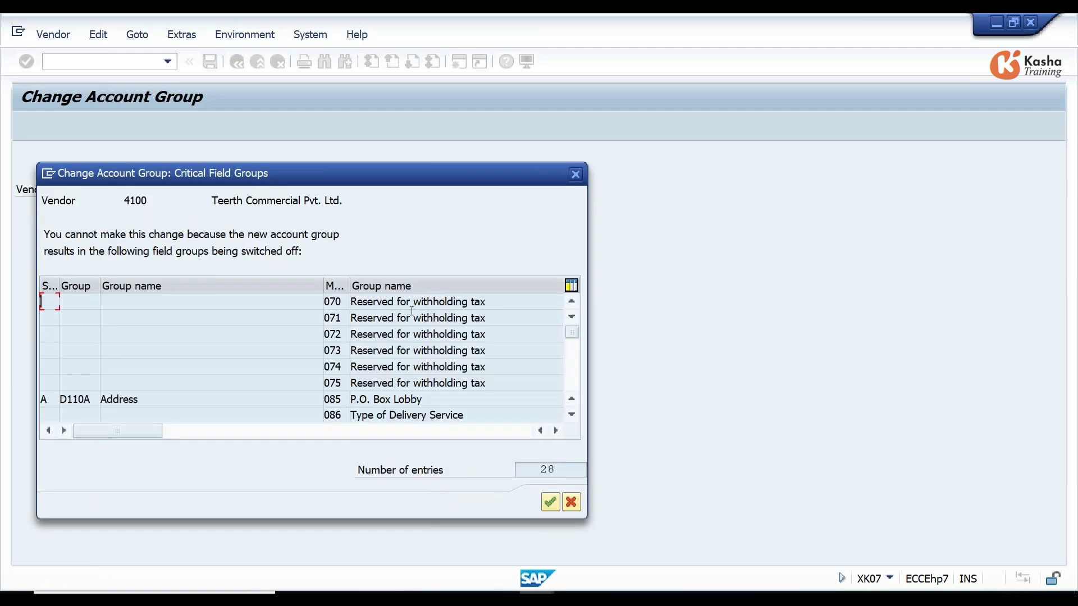
- Read through the critical field groups that block the account group change, from withholding tax to payment transactions, and close the list
{"action": "left_click", "coordinate": [571, 415]}
{"action": "left_click", "coordinate": [571, 415]}
{"action": "left_click", "coordinate": [572, 415]}
{"action": "left_click", "coordinate": [572, 416]}
{"action": "left_click", "coordinate": [572, 415]}
{"action": "left_click", "coordinate": [572, 415]}
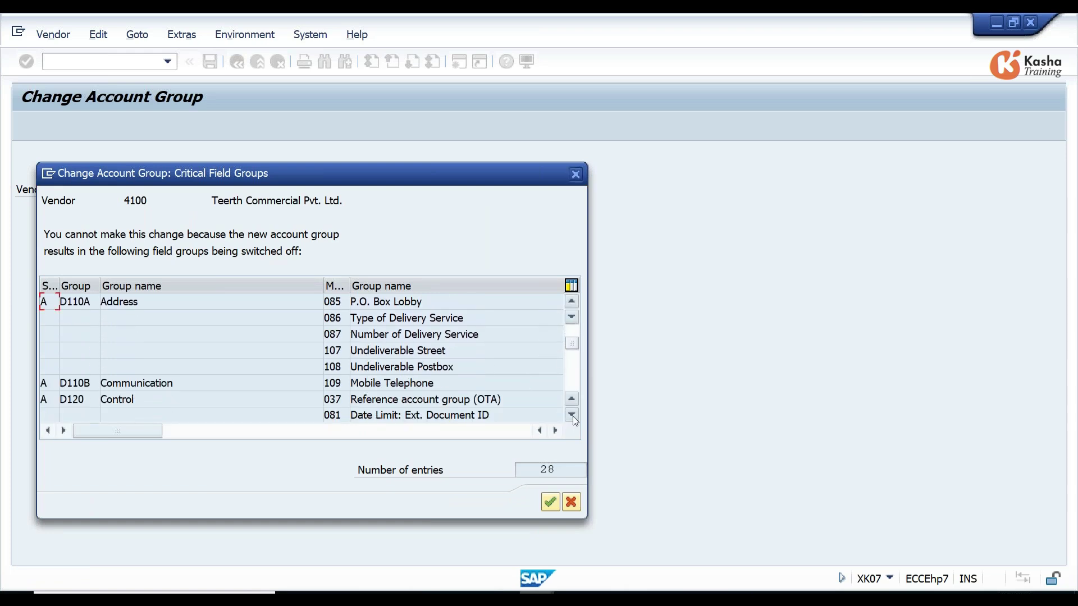
{"action": "left_click", "coordinate": [572, 415]}
{"action": "left_click", "coordinate": [572, 415]}
{"action": "left_click", "coordinate": [572, 415]}
{"action": "left_click", "coordinate": [572, 415]}
{"action": "left_click", "coordinate": [572, 416]}
{"action": "left_click", "coordinate": [572, 416]}
{"action": "left_click", "coordinate": [572, 416]}
{"action": "left_click", "coordinate": [572, 416]}
{"action": "left_click", "coordinate": [572, 416]}
{"action": "left_click", "coordinate": [572, 416]}
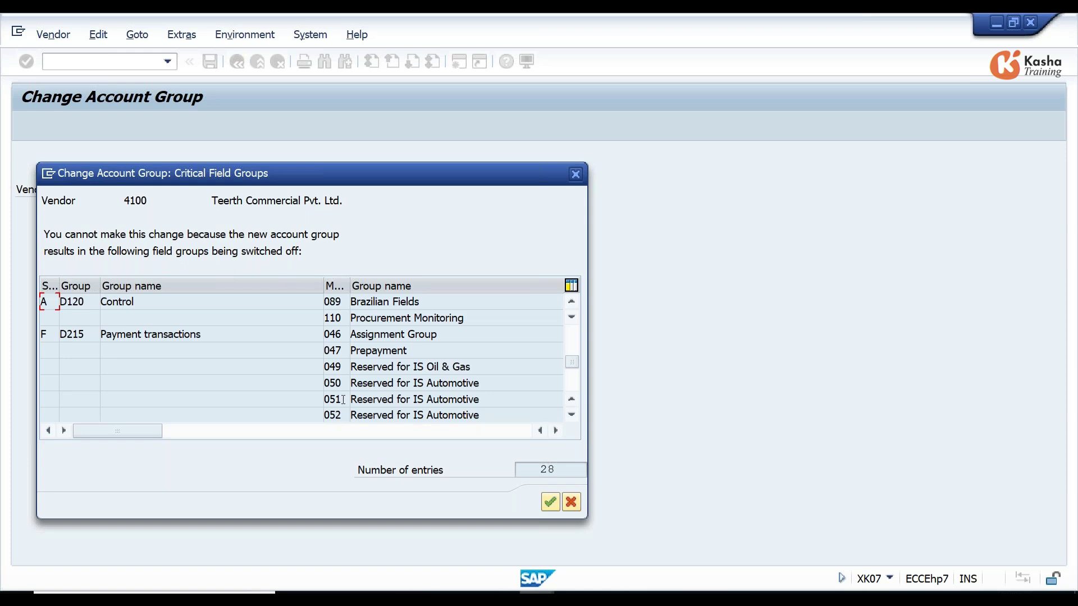
{"action": "left_click", "coordinate": [552, 503]}
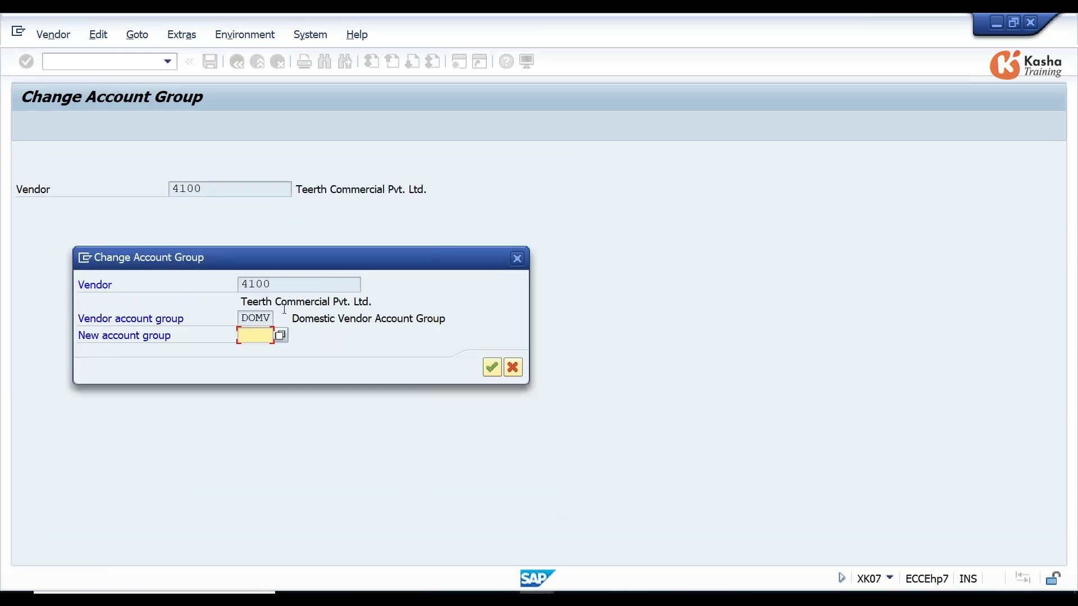
- Try to change the vendor's account group to ZAG2, accepting the partner determination warnings, and cancel the account group change
{"action": "left_click", "coordinate": [280, 337]}
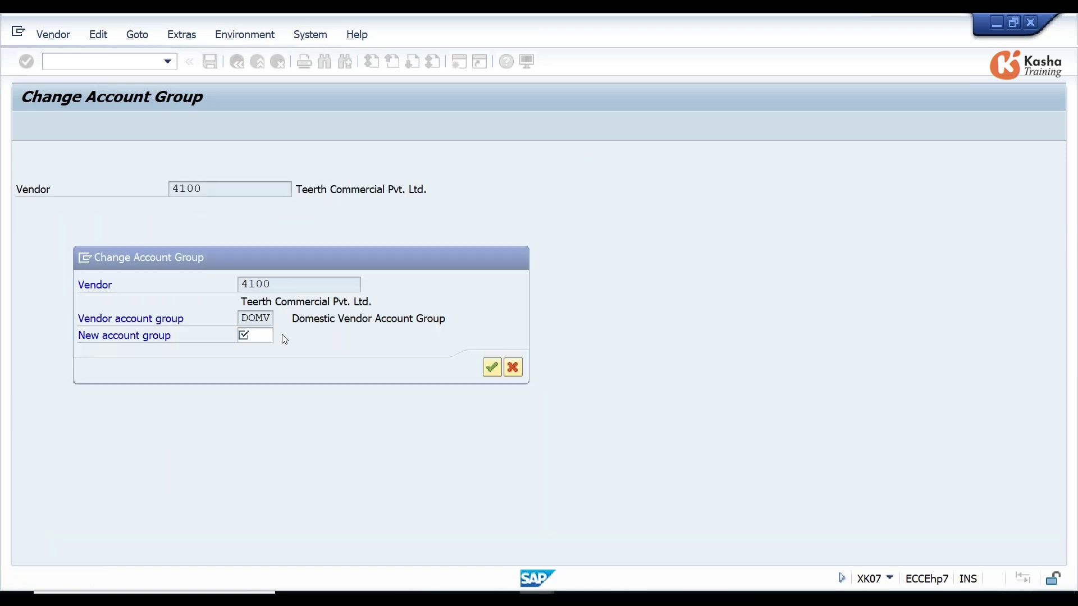
{"action": "left_click_drag", "start_coordinate": [728, 256], "coordinate": [733, 481]}
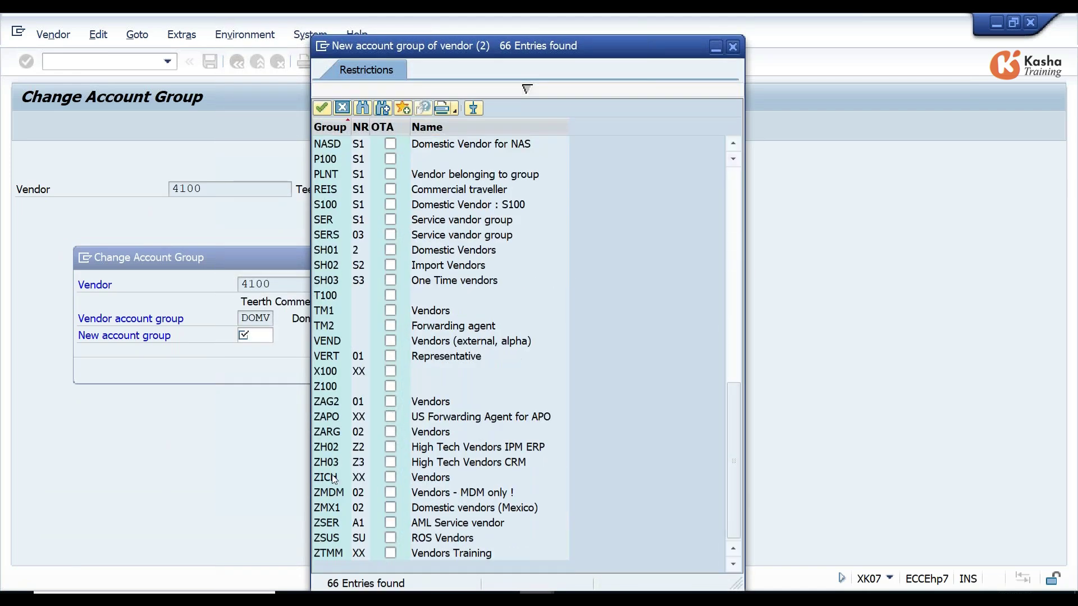
{"action": "double_click", "coordinate": [325, 402]}
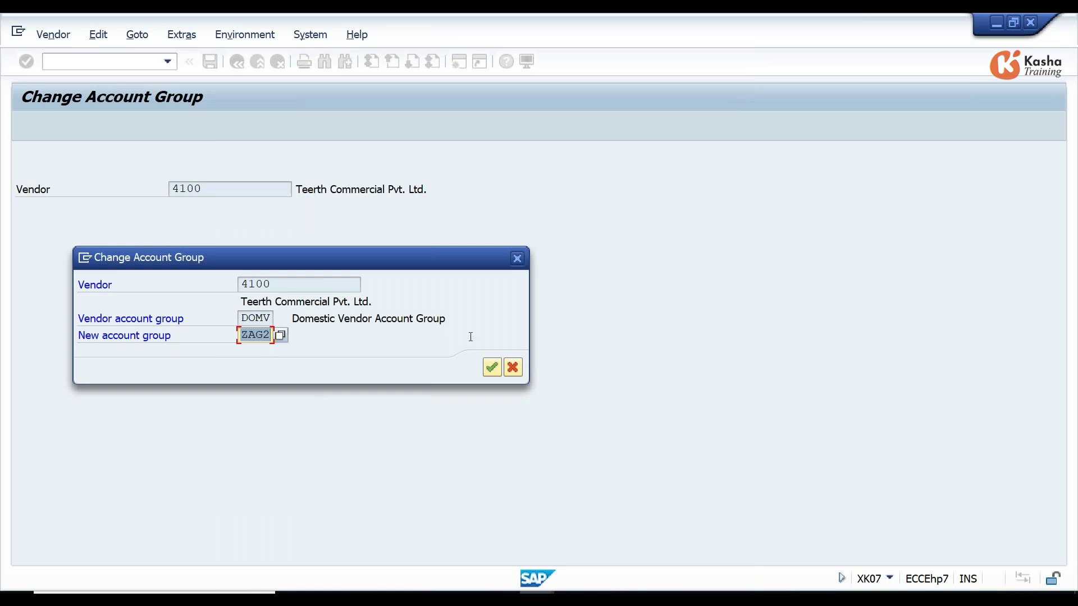
{"action": "left_click", "coordinate": [487, 369]}
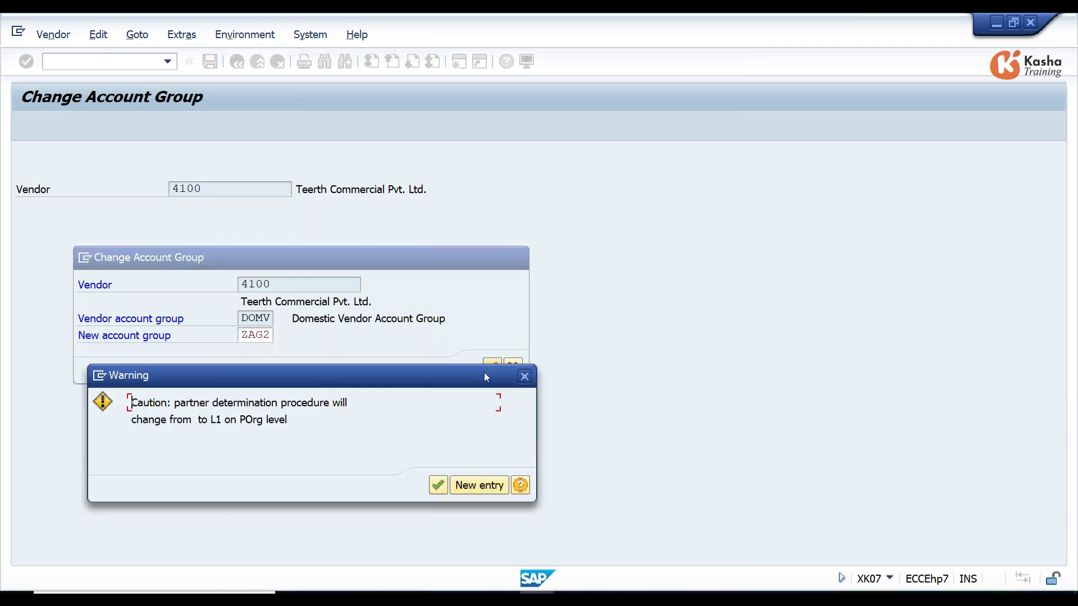
{"action": "left_click", "coordinate": [431, 483]}
{"action": "left_click", "coordinate": [431, 482]}
{"action": "left_click", "coordinate": [436, 484]}
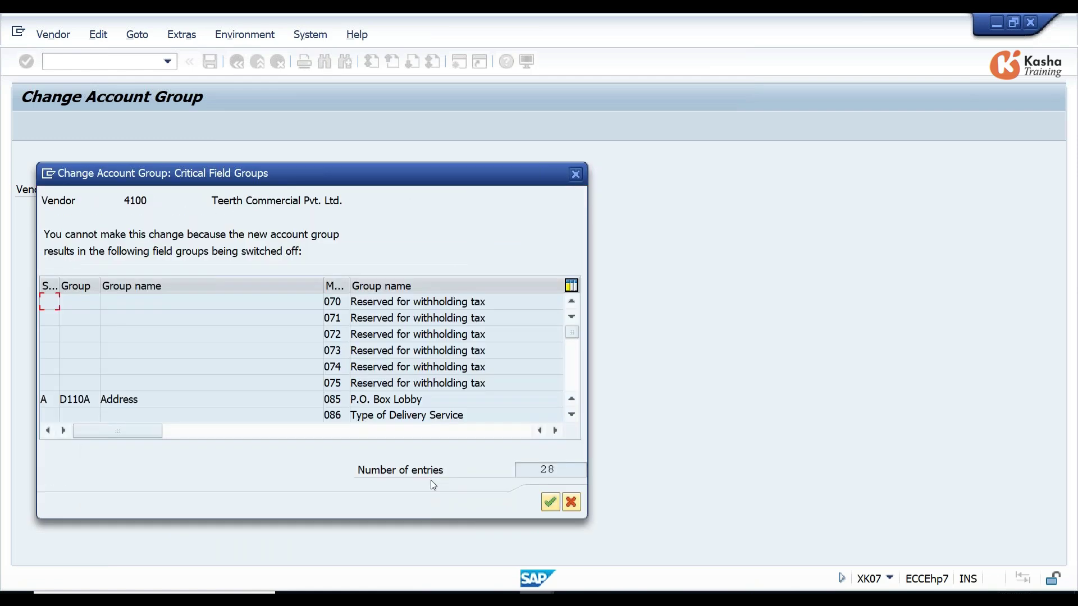
{"action": "left_click", "coordinate": [550, 502]}
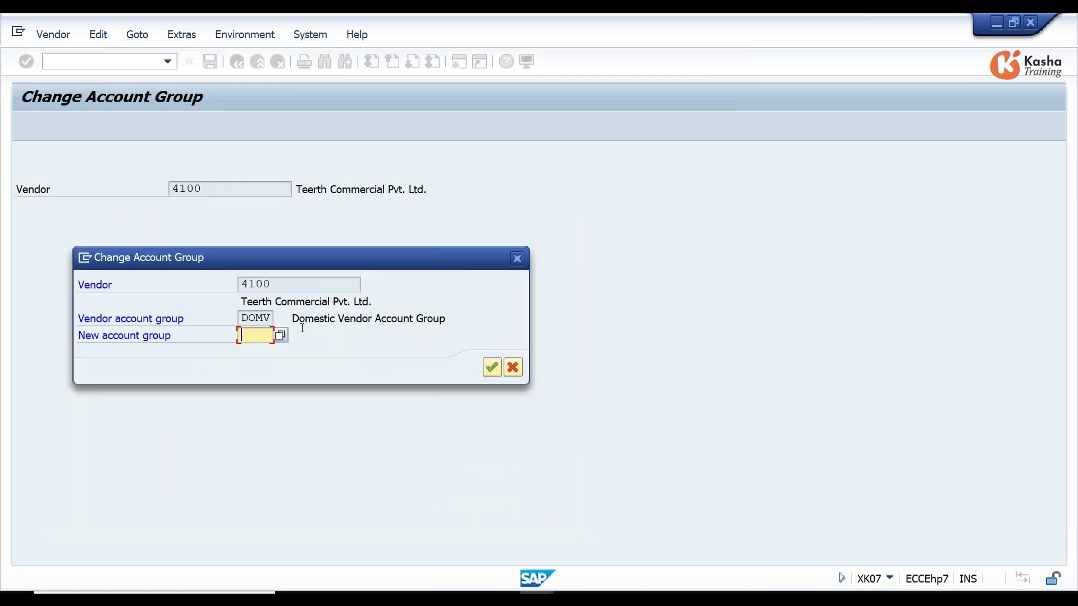
{"action": "left_click", "coordinate": [518, 361]}
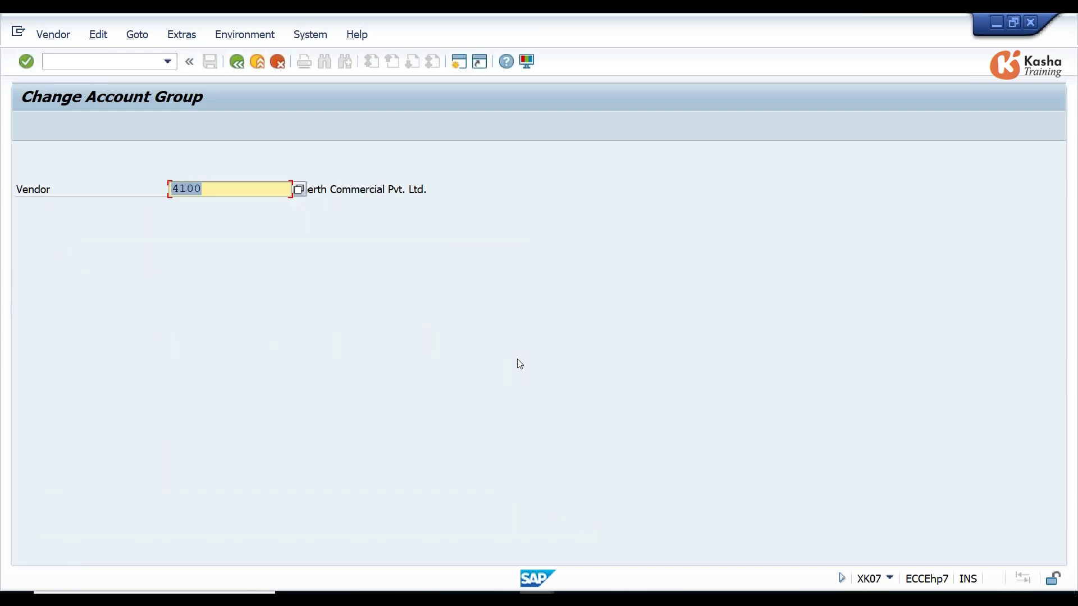
- Switch to the customizing session, open Define Account Groups with Screen Layout (Vendors), and locate account group DOMV
{"action": "left_click", "coordinate": [537, 596]}
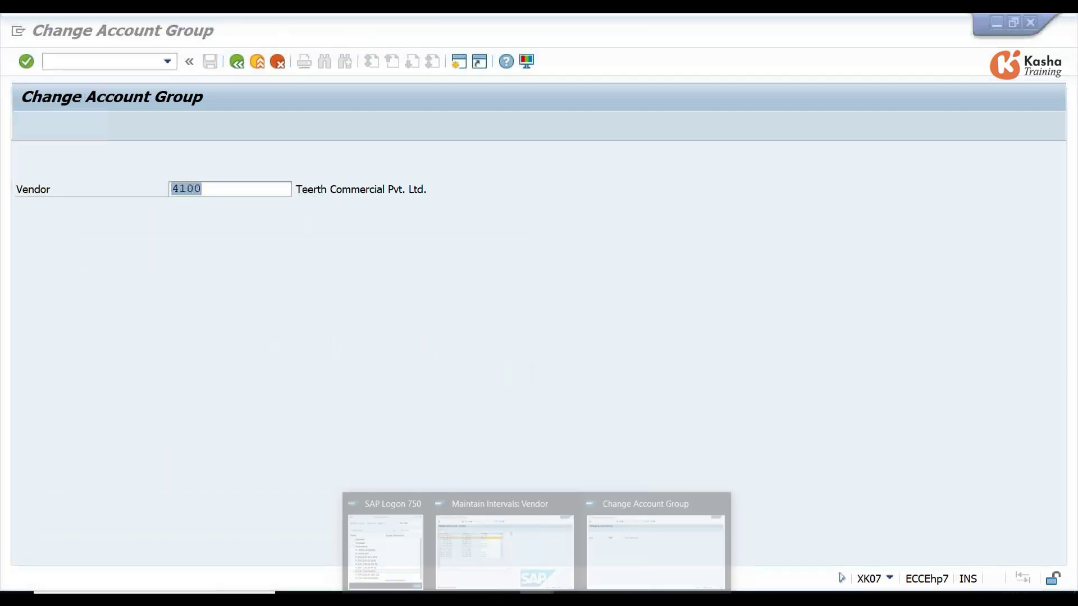
{"action": "left_click", "coordinate": [511, 544]}
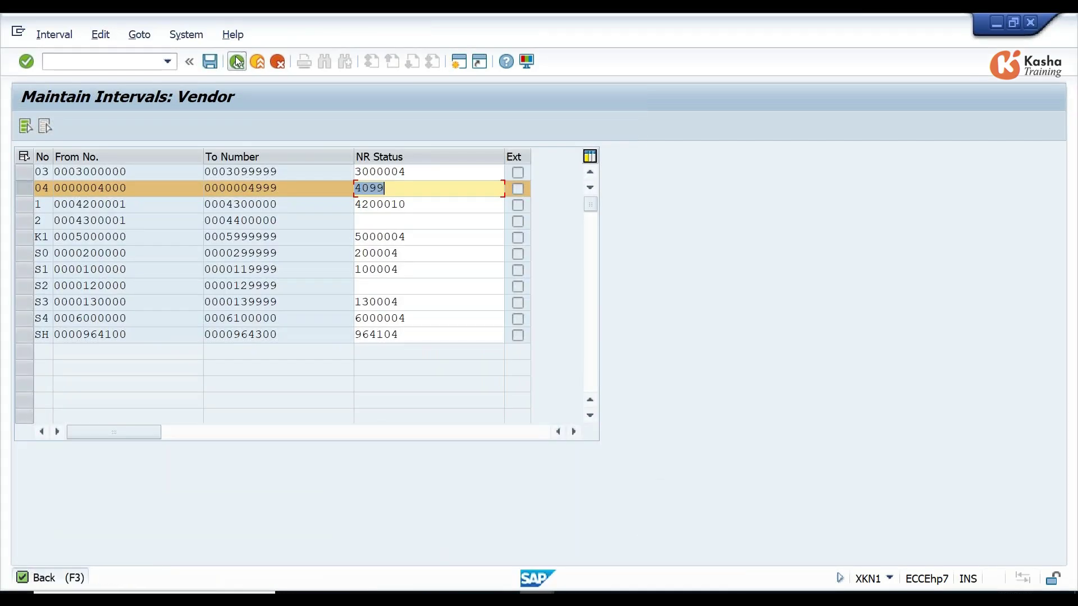
{"action": "left_click", "coordinate": [237, 61]}
{"action": "left_click", "coordinate": [237, 61]}
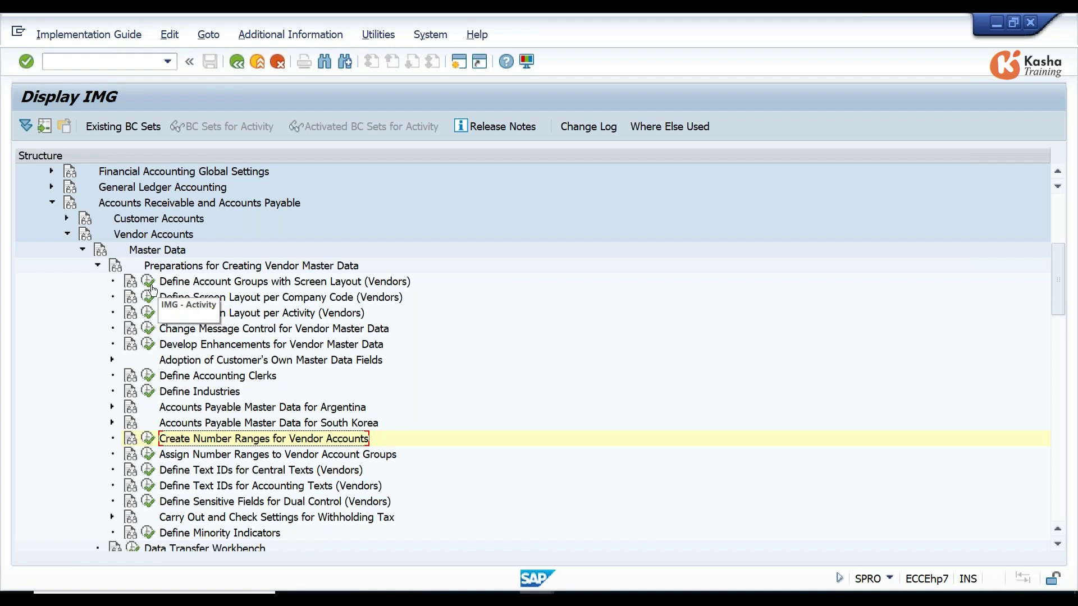
{"action": "left_click", "coordinate": [148, 281]}
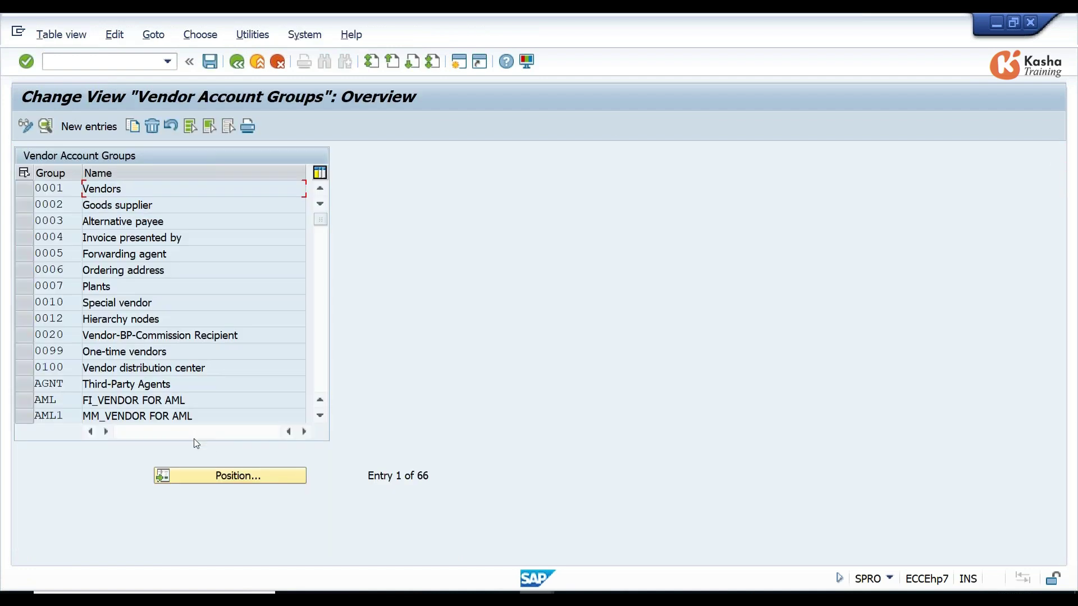
{"action": "left_click", "coordinate": [187, 473]}
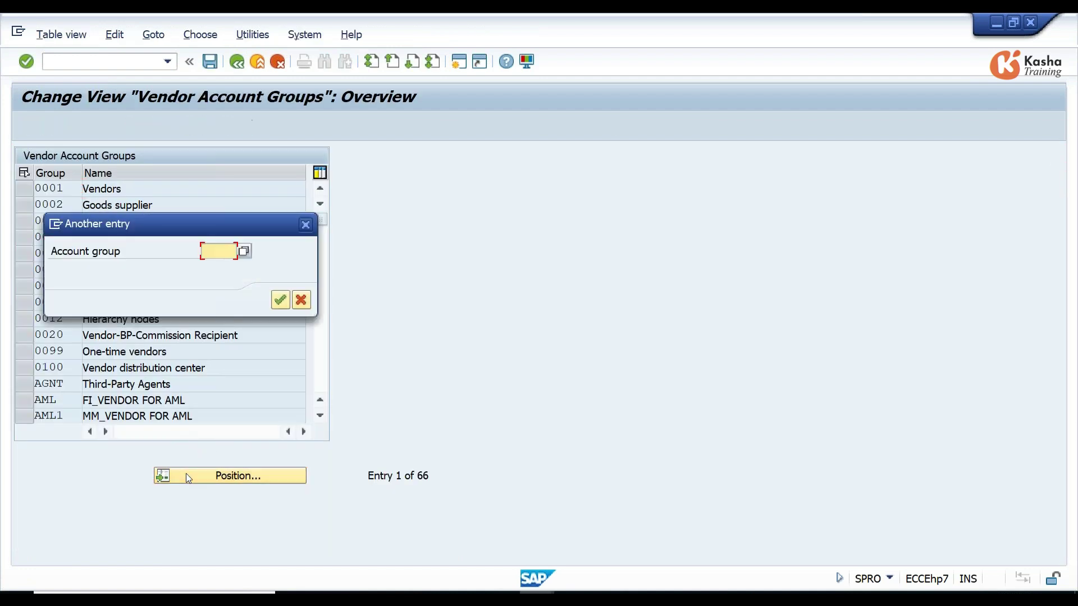
{"action": "type", "text": "DOMV"}
{"action": "key", "text": "Return"}
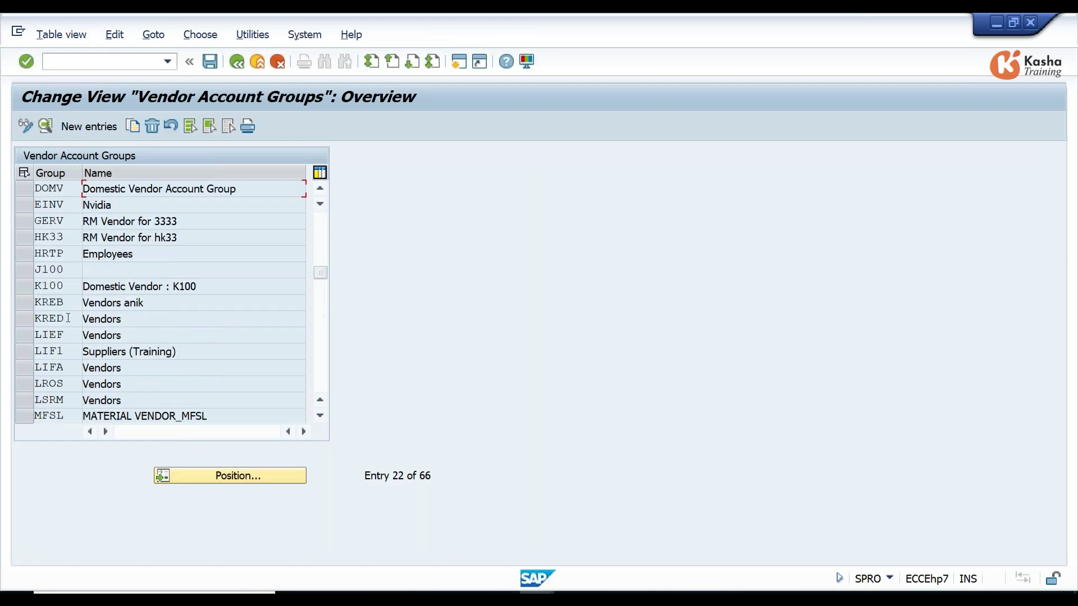
- Copy vendor account group DOMV to a new account group FORN
{"action": "left_click", "coordinate": [25, 189]}
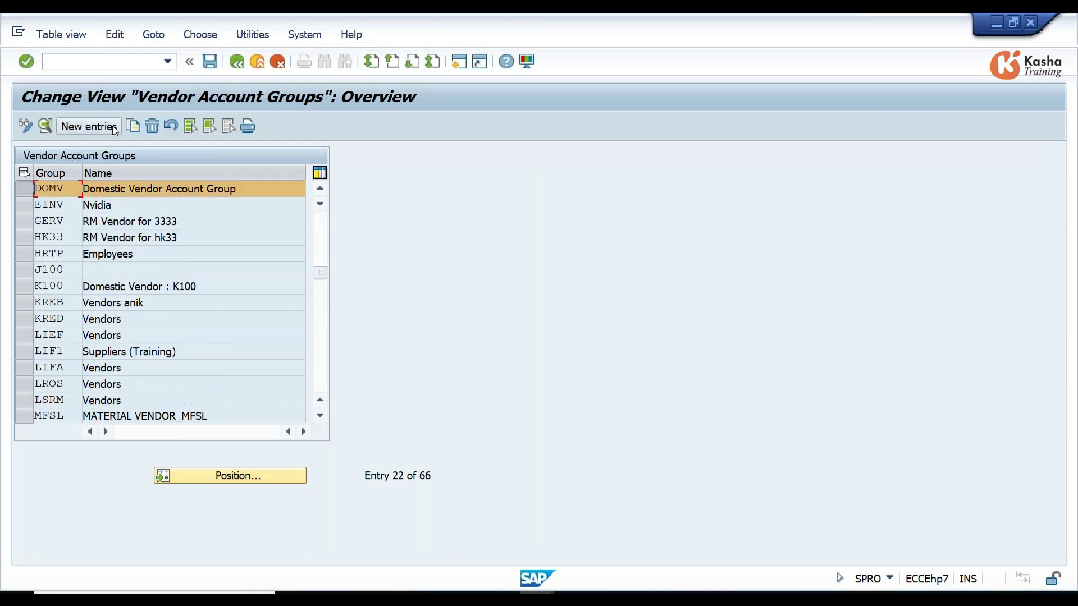
{"action": "left_click", "coordinate": [133, 126]}
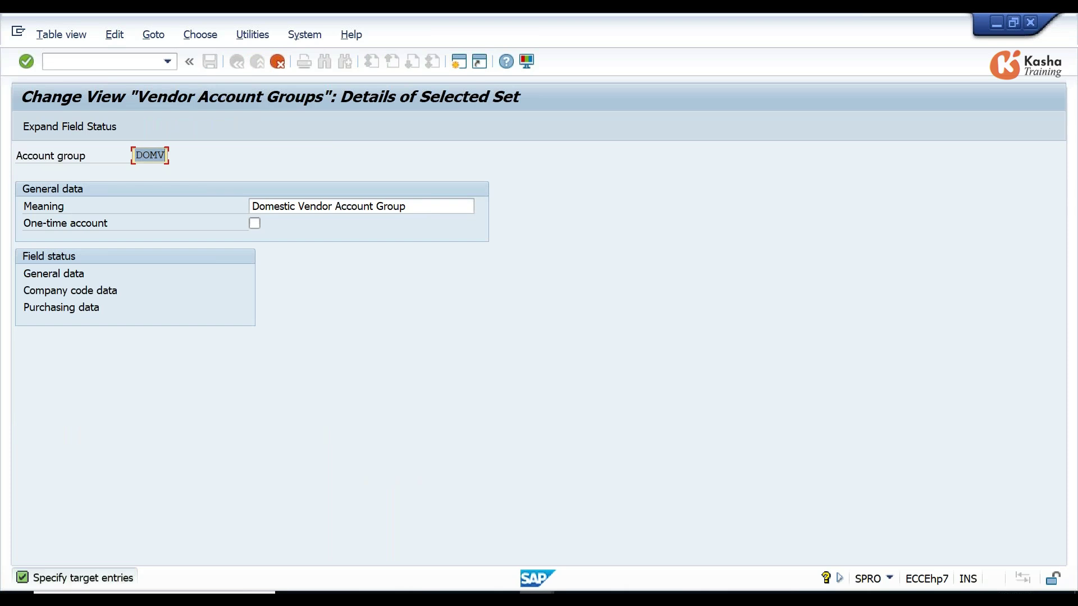
{"action": "type", "text": "ZOM"}
{"action": "key", "text": "BackSpace"}
{"action": "key", "text": "BackSpace"}
{"action": "key", "text": "BackSpace"}
{"action": "type", "text": "FORN"}
{"action": "key", "text": "Return"}
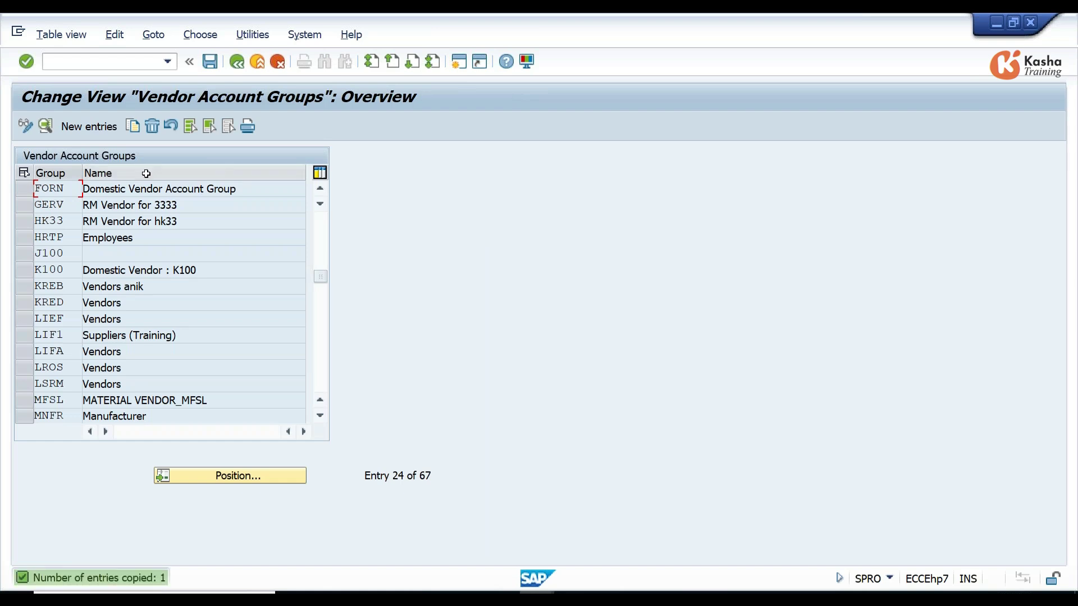
- Set the meaning of account group FORN to "Foreing Vendor Account Group" and save it under the proposed customizing request
{"action": "double_click", "coordinate": [147, 188]}
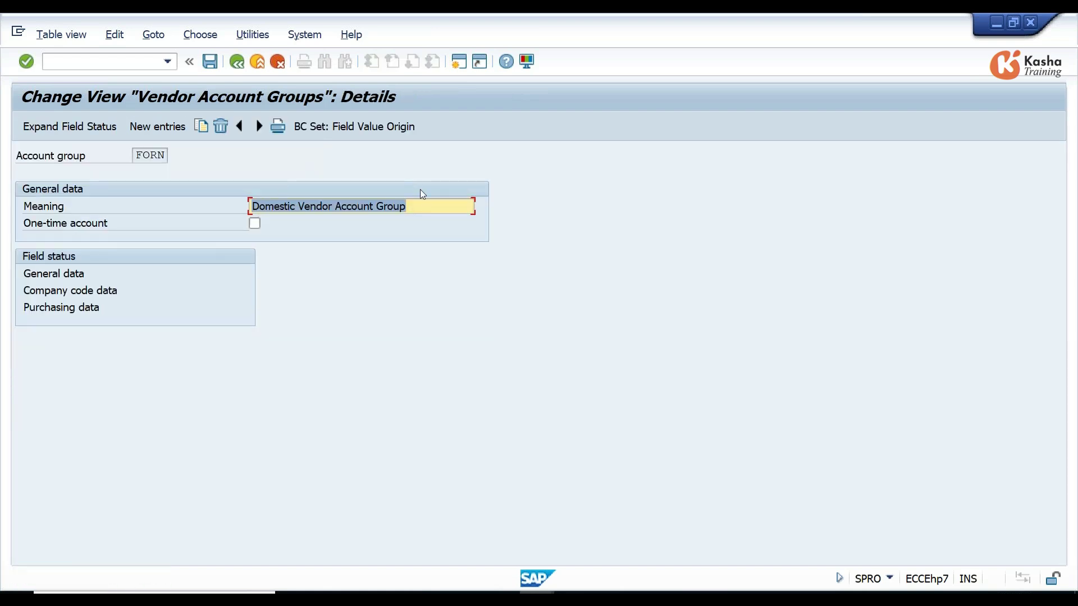
{"action": "type", "text": "Foreing "}
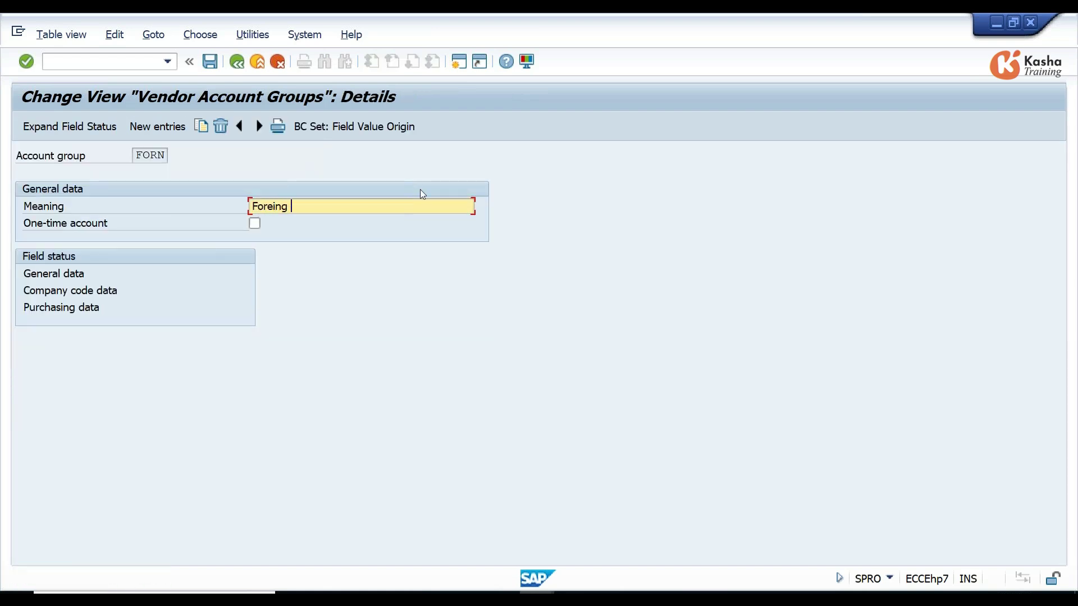
{"action": "type", "text": "Vendor Account Grou"}
{"action": "key", "text": "BackSpace"}
{"action": "key", "text": "BackSpace"}
{"action": "type", "text": "oup"}
{"action": "key", "text": "ctrl+s"}
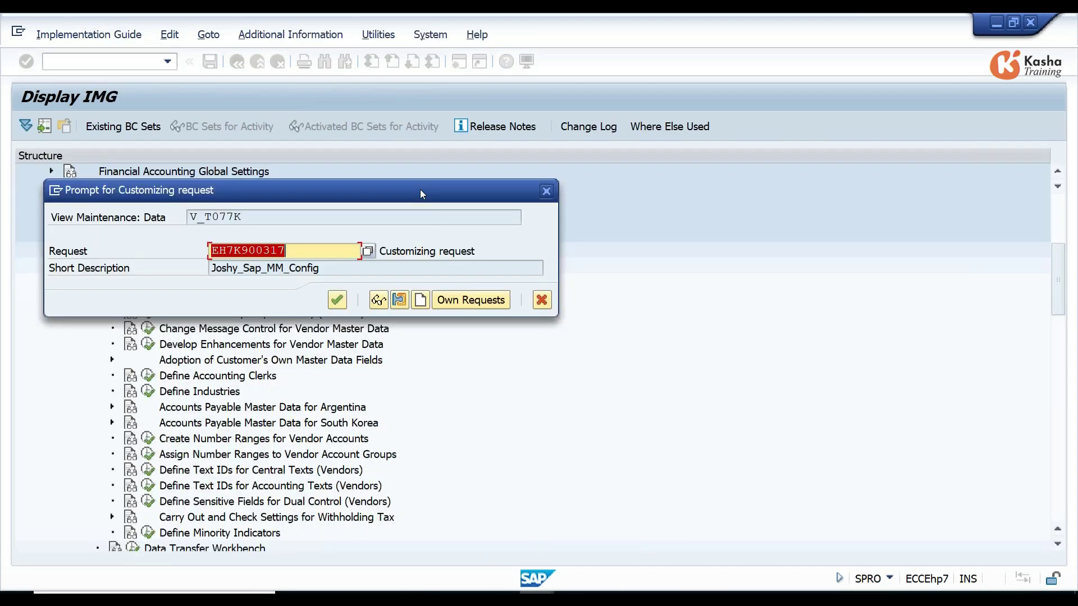
{"action": "key", "text": "Return"}
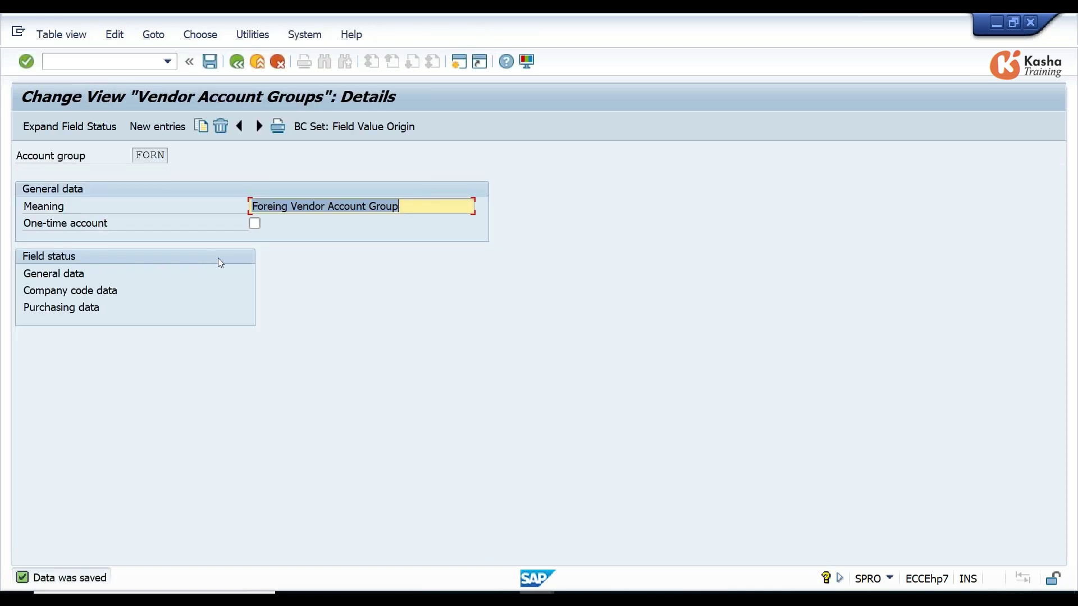
- Open Assign Number Ranges to Vendor Account Groups and check the number range assigned to FORN
{"action": "left_click", "coordinate": [236, 62]}
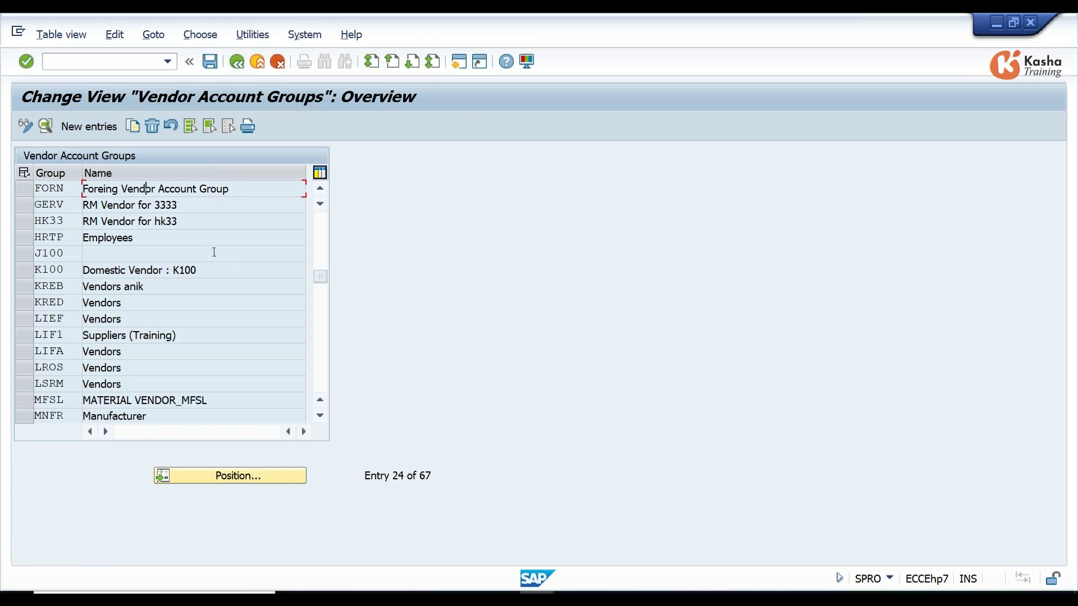
{"action": "left_click", "coordinate": [237, 62]}
{"action": "left_click", "coordinate": [169, 456]}
{"action": "double_click", "coordinate": [169, 456]}
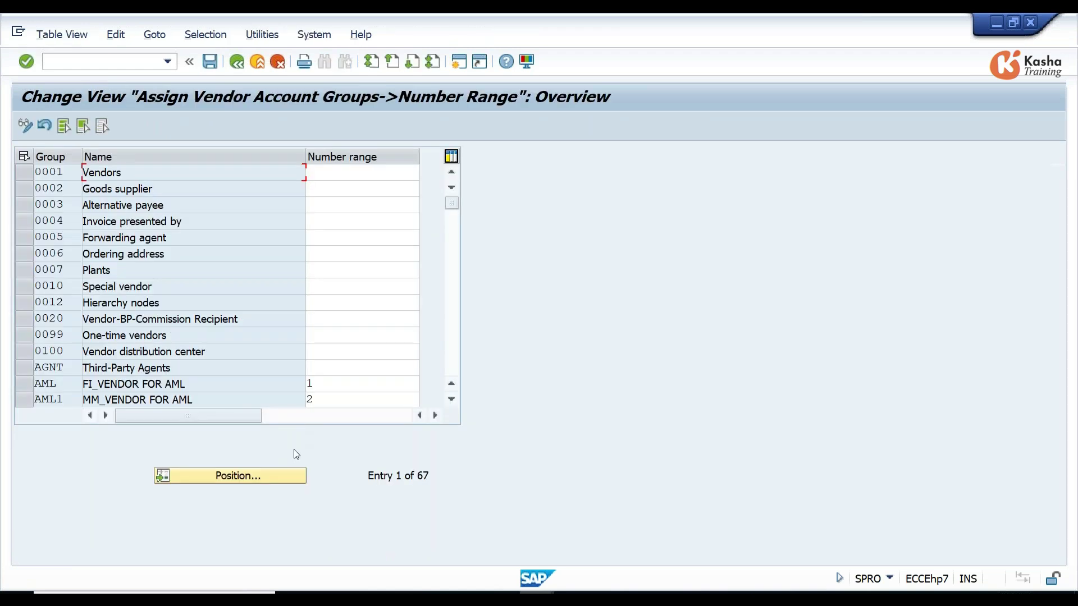
{"action": "left_click", "coordinate": [268, 477]}
{"action": "type", "text": "FORN"}
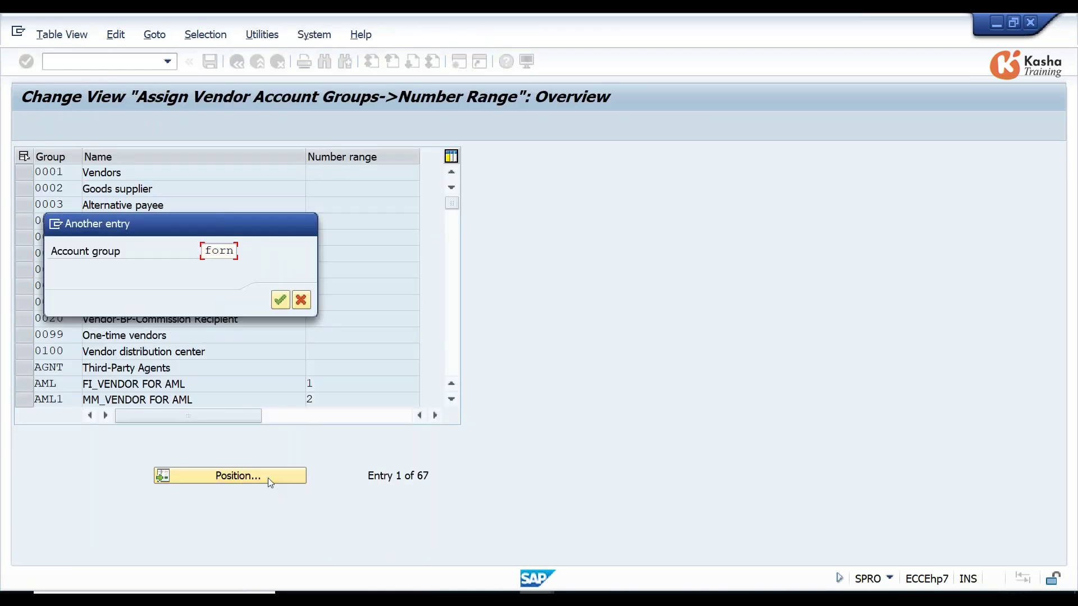
{"action": "key", "text": "Return"}
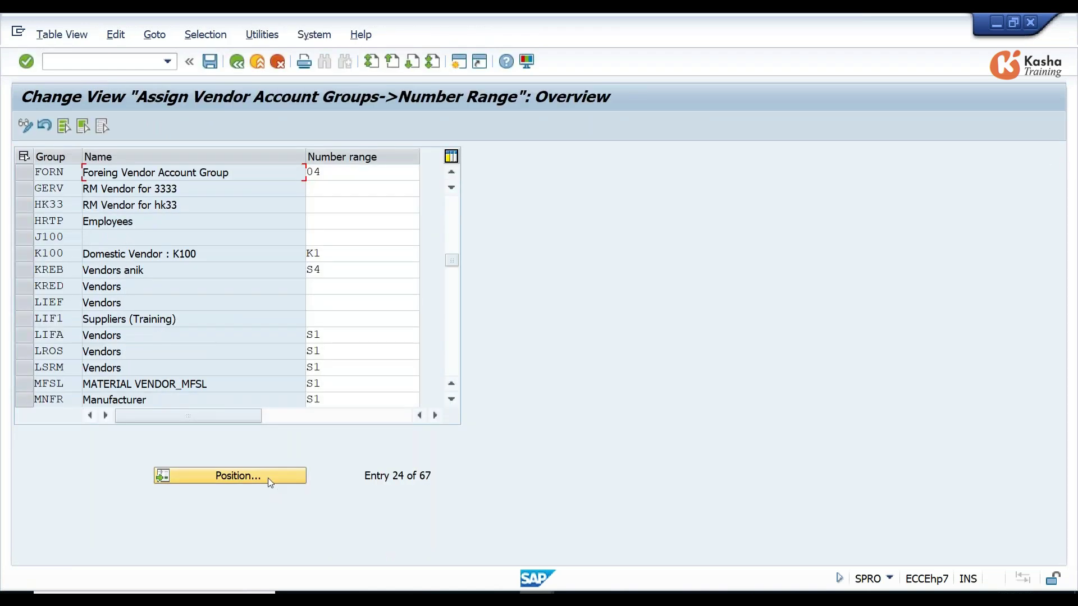
{"action": "left_click", "coordinate": [29, 172]}
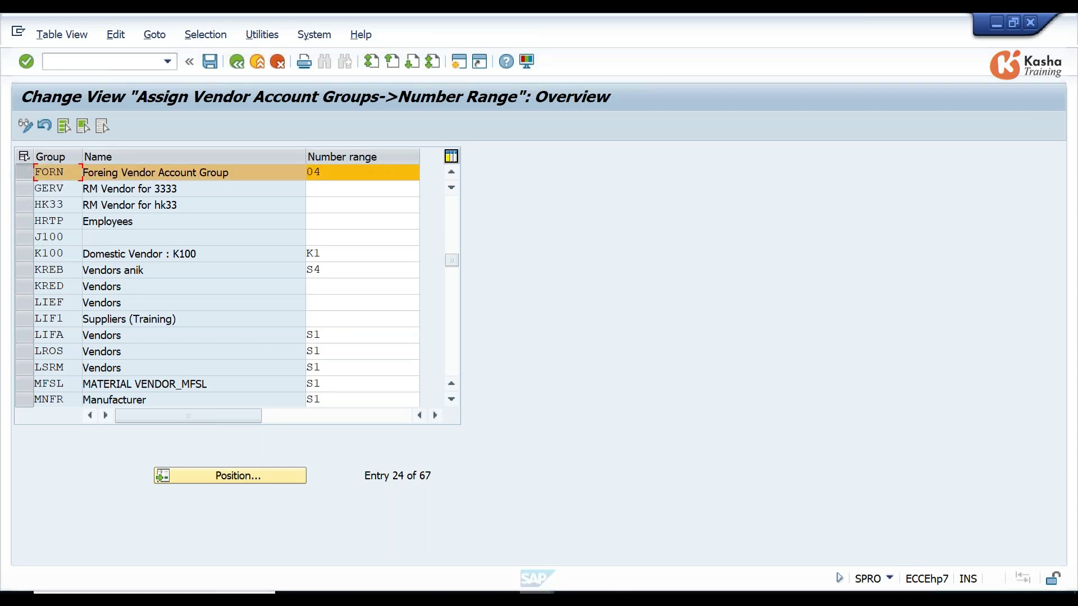
- Return to the XK07 session, reopen vendor 4100, and enter FORN as its new account group
{"action": "left_click", "coordinate": [609, 568]}
{"action": "key", "text": "Return"}
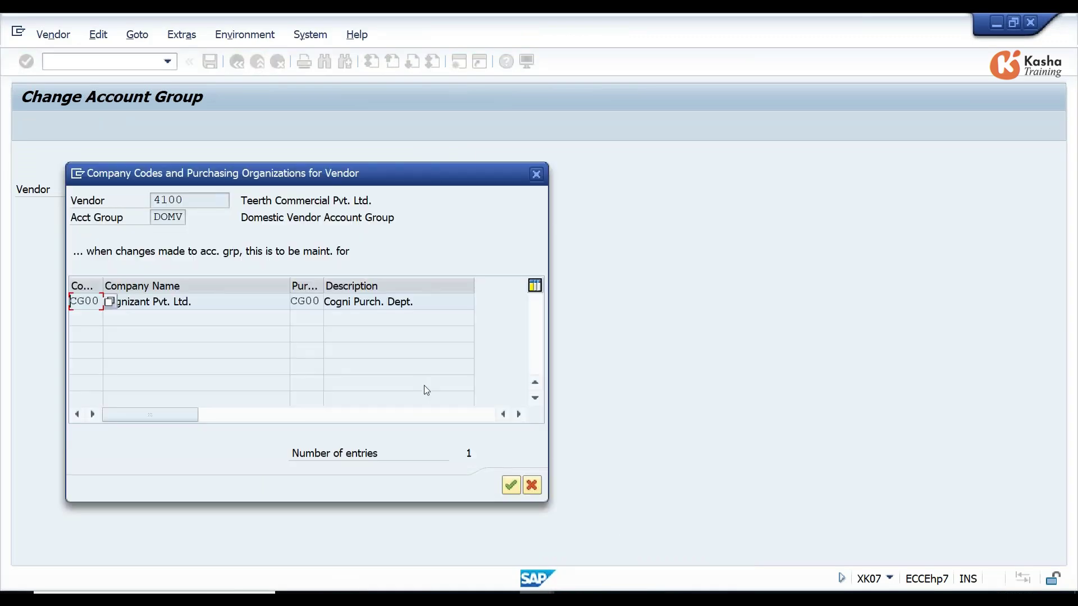
{"action": "left_click", "coordinate": [511, 485]}
{"action": "type", "text": "forn"}
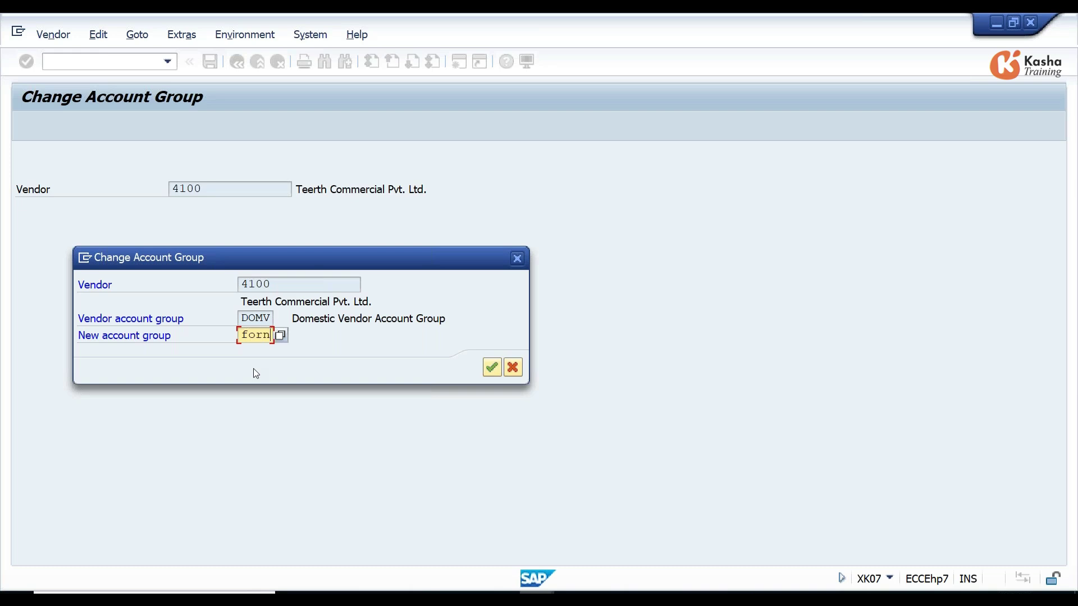
{"action": "left_click", "coordinate": [492, 368]}
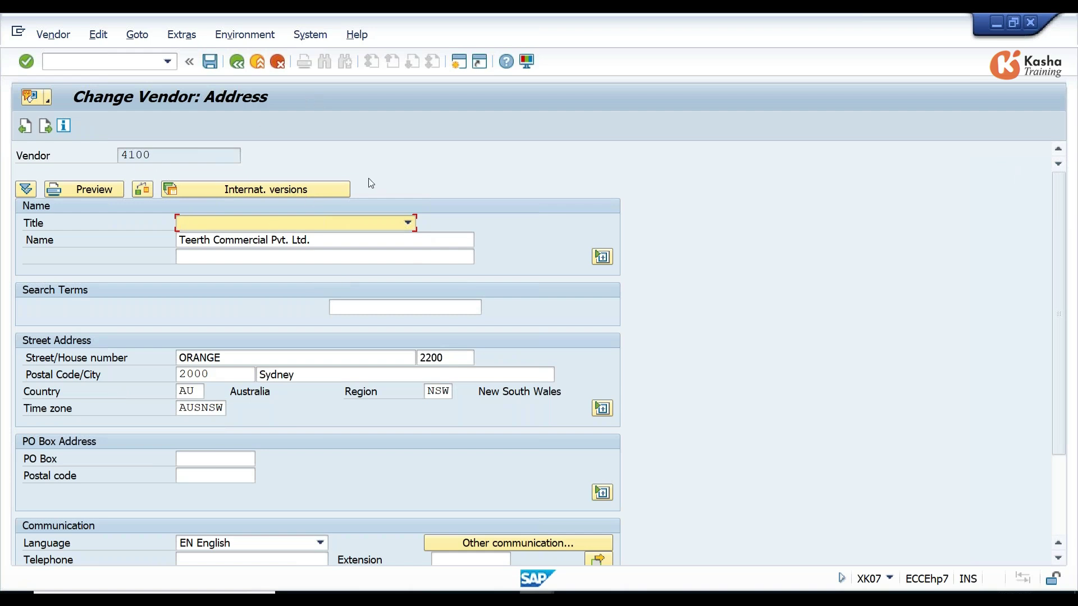
- Go through the vendor's data screens from address to partner functions without edits and save the account group change
{"action": "key", "text": "Return"}
{"action": "key", "text": "Return"}
{"action": "key", "text": "Return"}
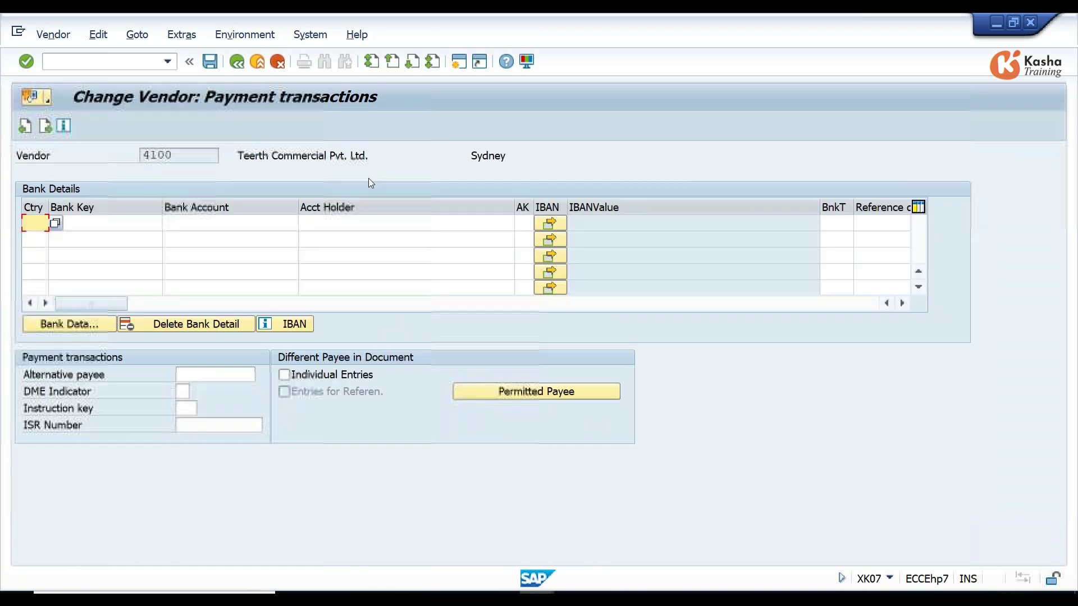
{"action": "key", "text": "Return"}
{"action": "key", "text": "Return"}
{"action": "key", "text": "Return"}
{"action": "key", "text": "Return"}
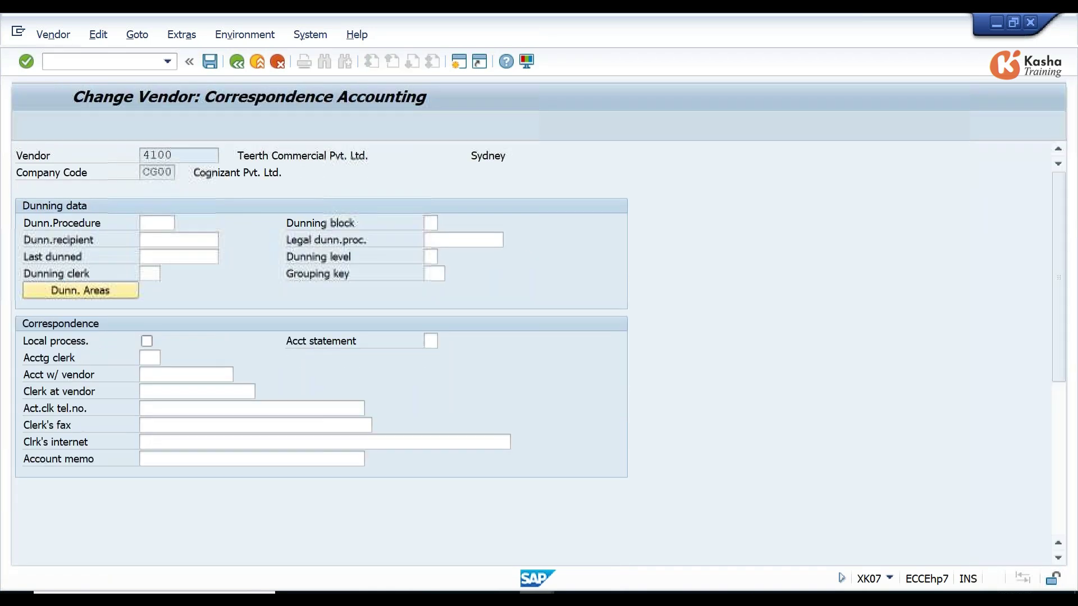
{"action": "key", "text": "Return"}
{"action": "key", "text": "Return"}
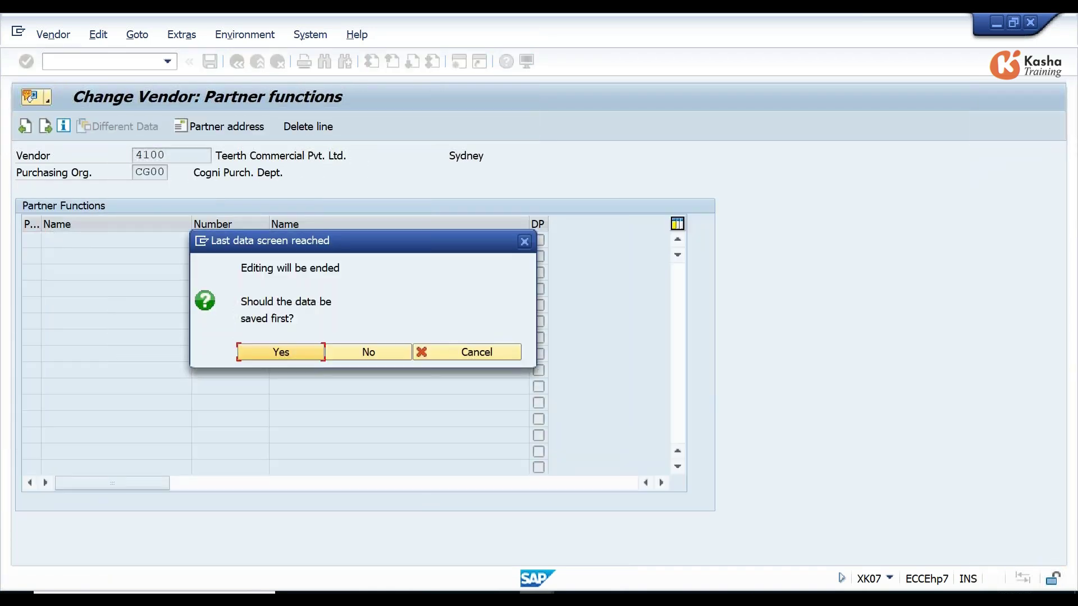
{"action": "key", "text": "Return"}
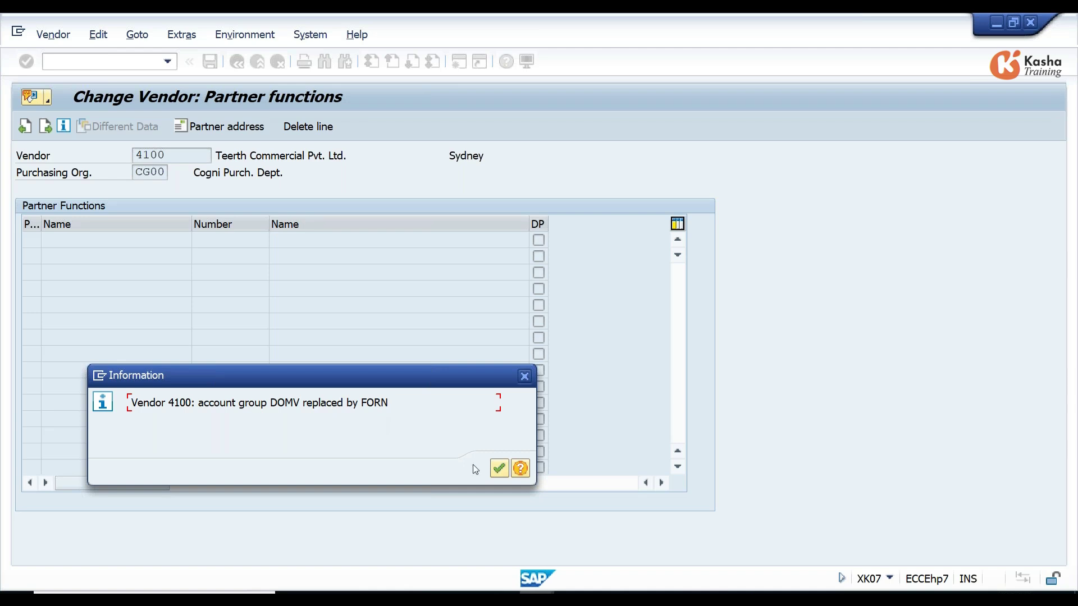
{"action": "left_click", "coordinate": [500, 468]}
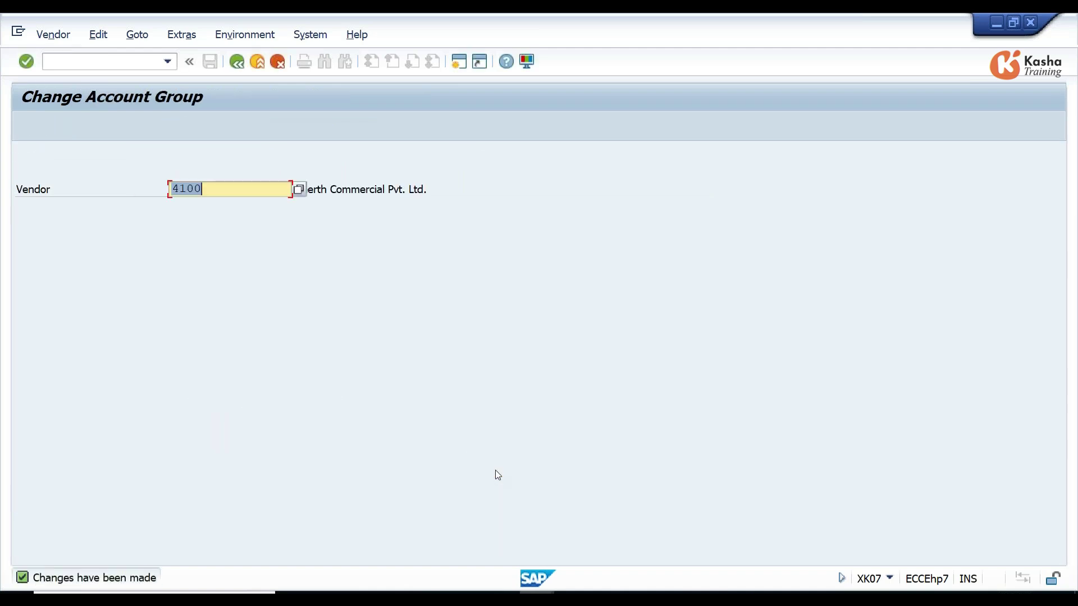